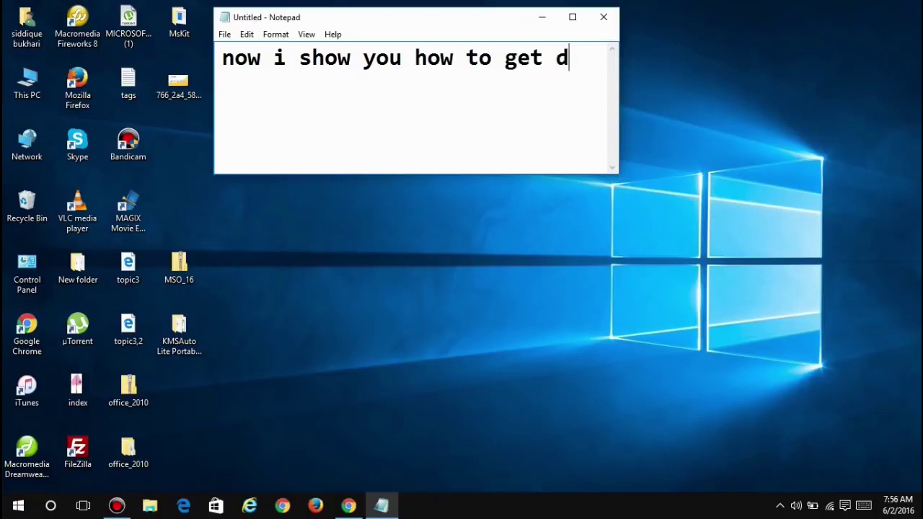
- Complete the Notepad message to read "now i show you how to get download and install ms office 2016 free.."
type("ownload and install m")
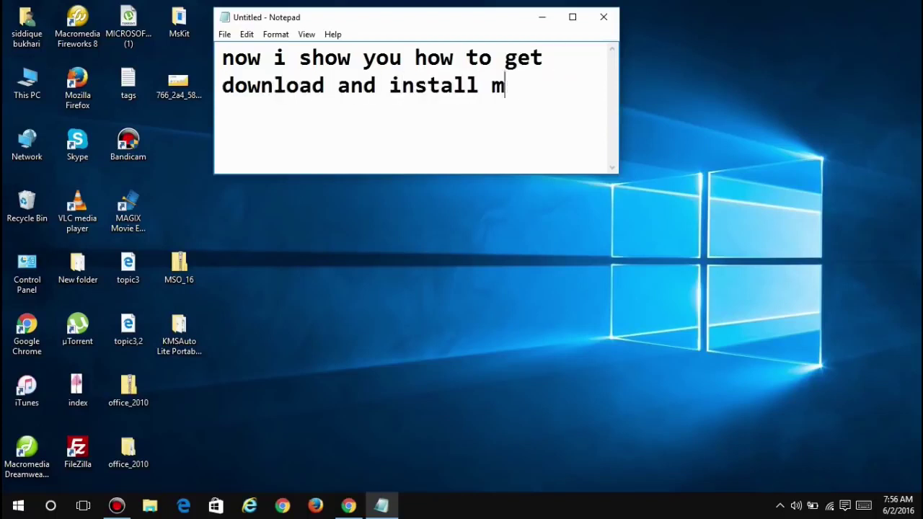
type("s office 2016 fre")
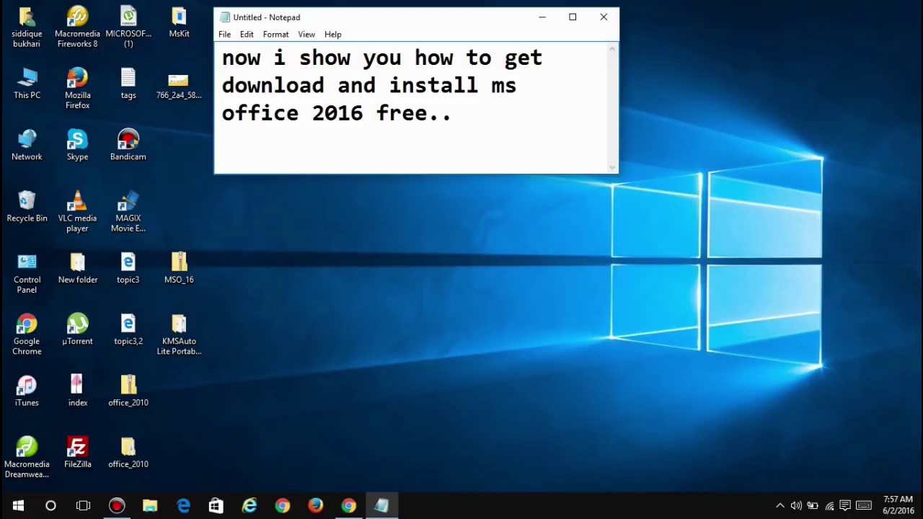
type("e..")
- Replace the message with "it's ms office 2016 professional plus full activated version.."
key("ctrl+a")
type("it's")
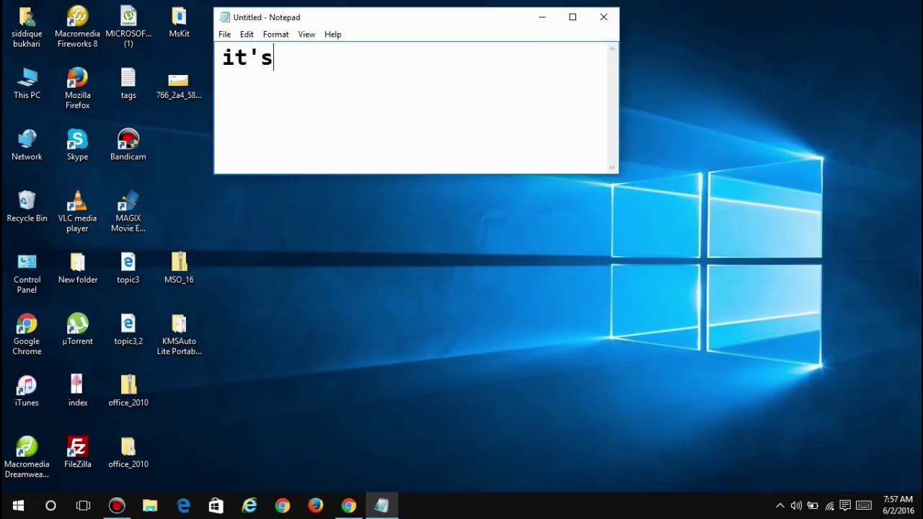
type(" ms office 2016")
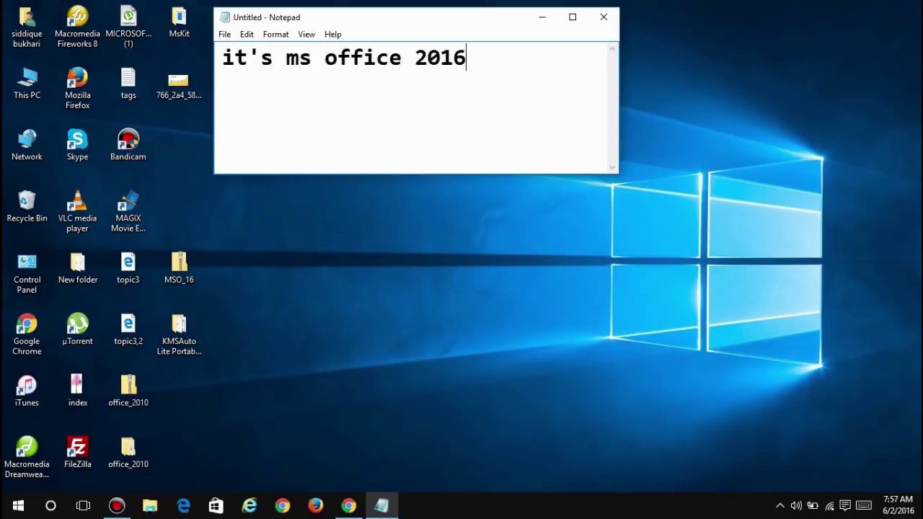
type(" professional plus")
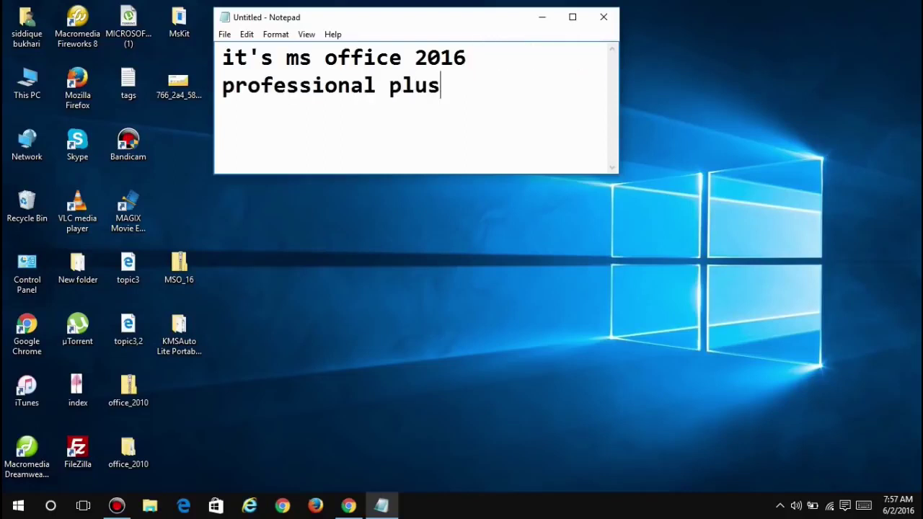
type(" full activated")
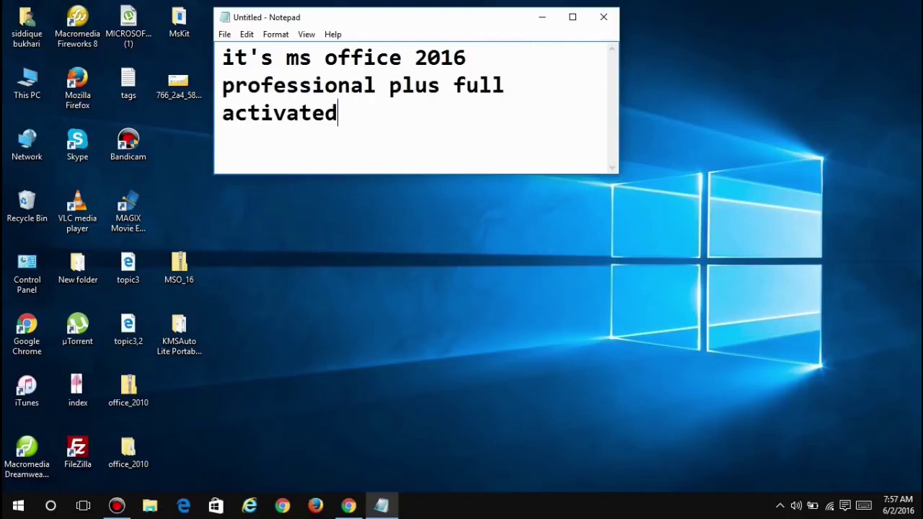
type(" version..")
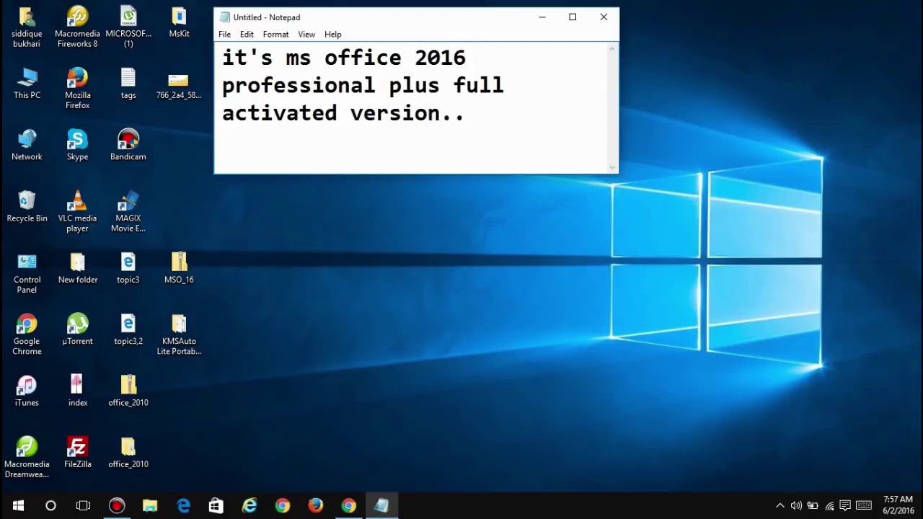
- Replace the message with "so how to get it free..just follow me..."
key("ctrl+a")
key("BackSpace")
type("so how")
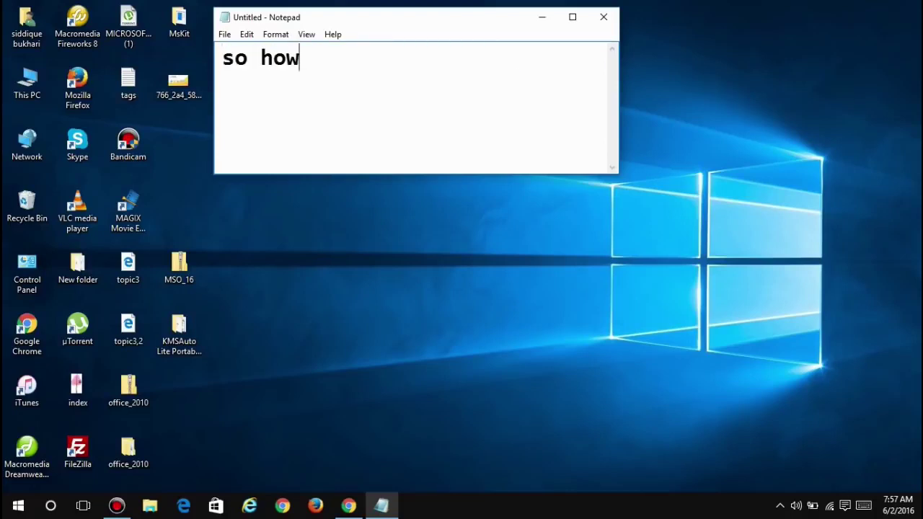
type(" to get it free..")
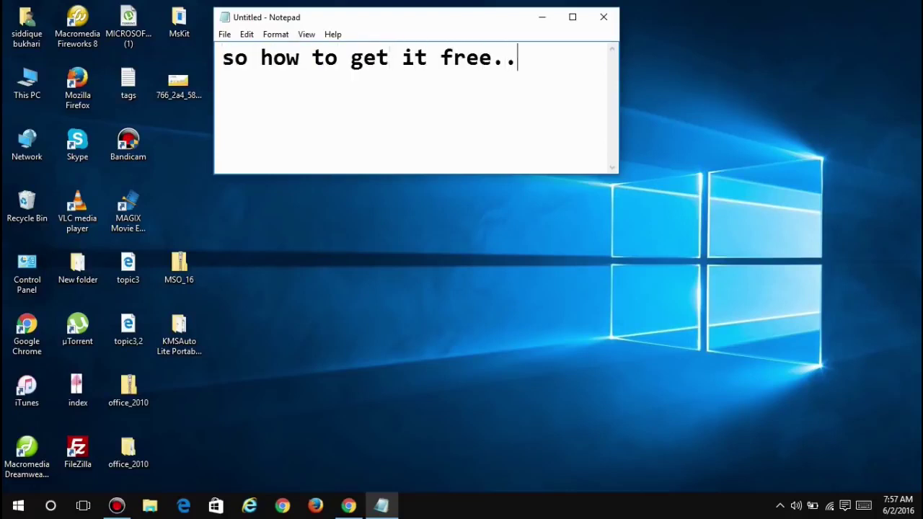
type("just follow ")
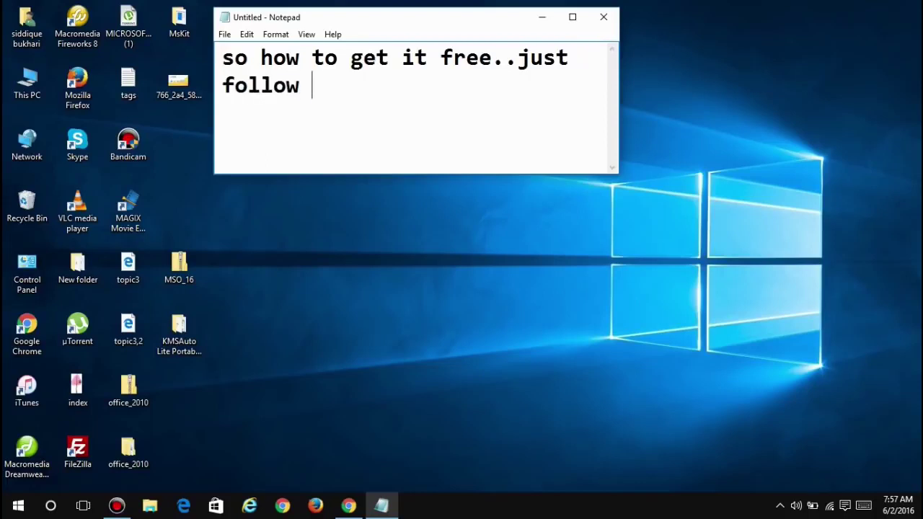
type("me...")
- Write "first of all go to this video description and download ms office 2016 setup and KMSAuto activator...links in description" as the message, and clear it
key("ctrl+a")
key("BackSpace")
type("firs")
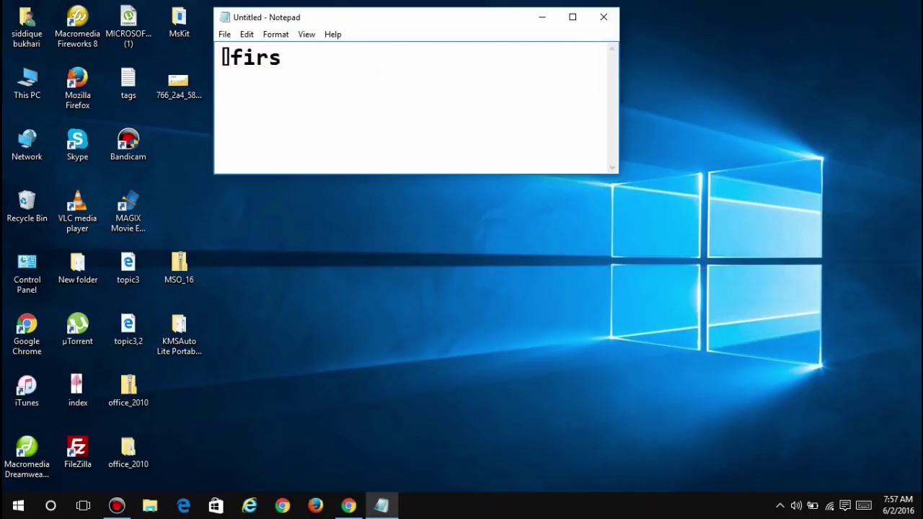
type("t of all go")
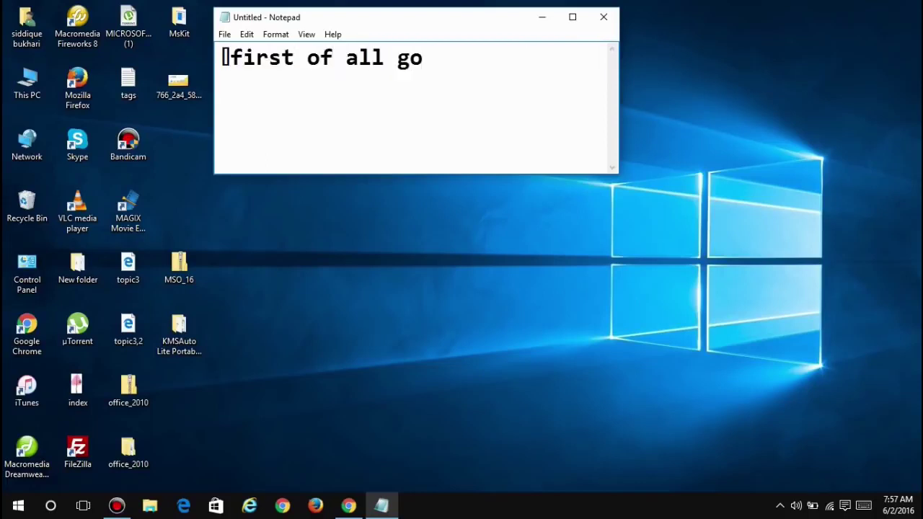
type(" to this video")
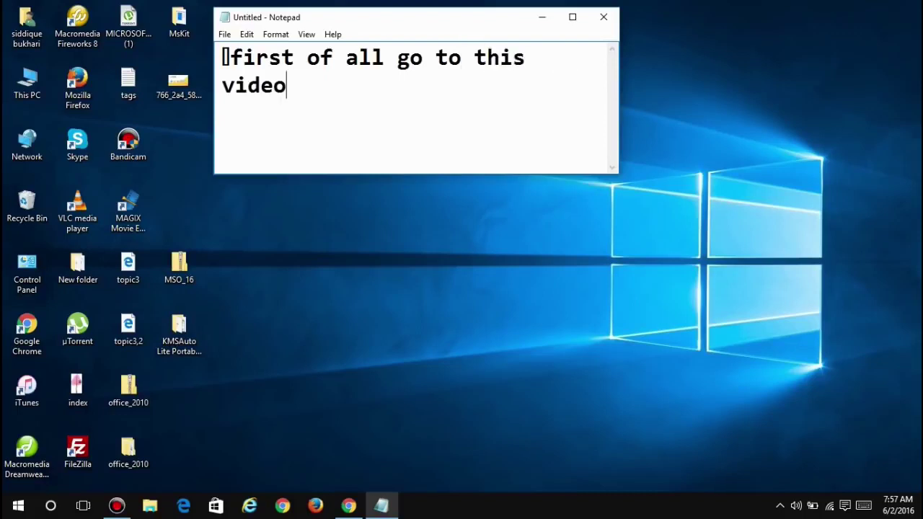
type(" description and ")
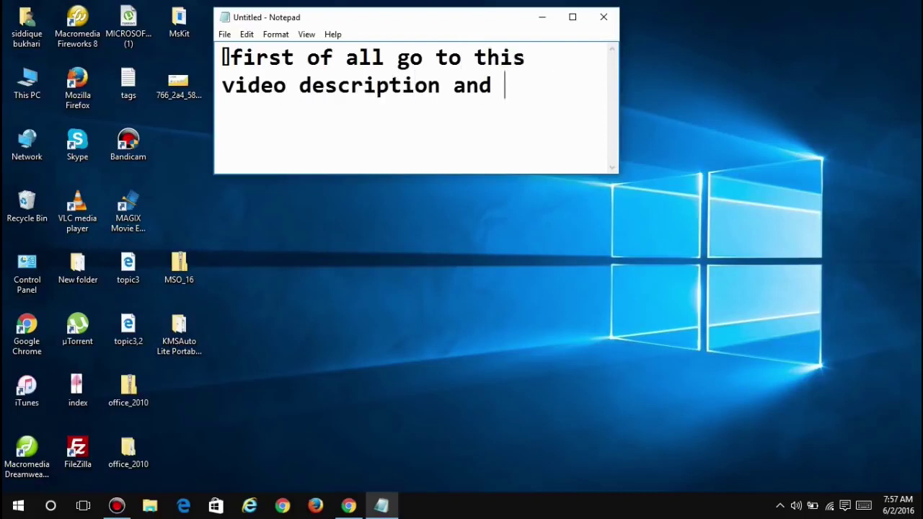
type("download ms off")
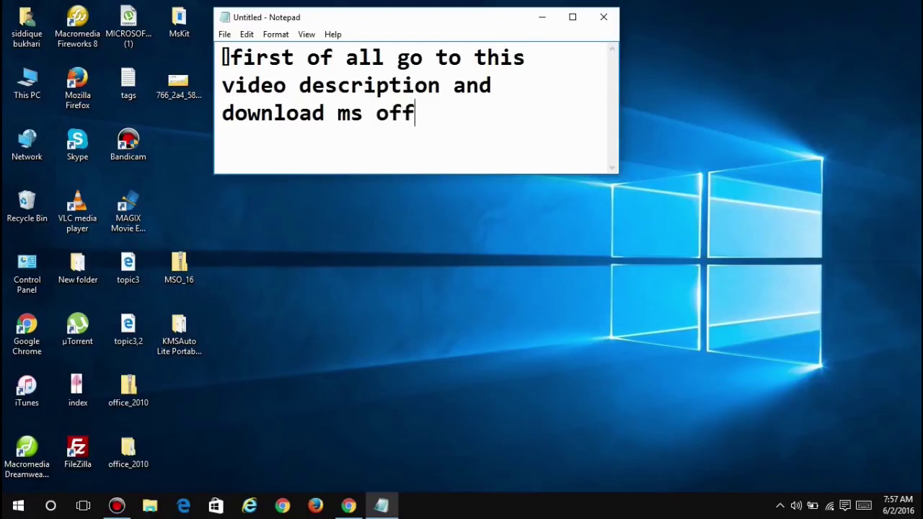
type("ice 2016 ")
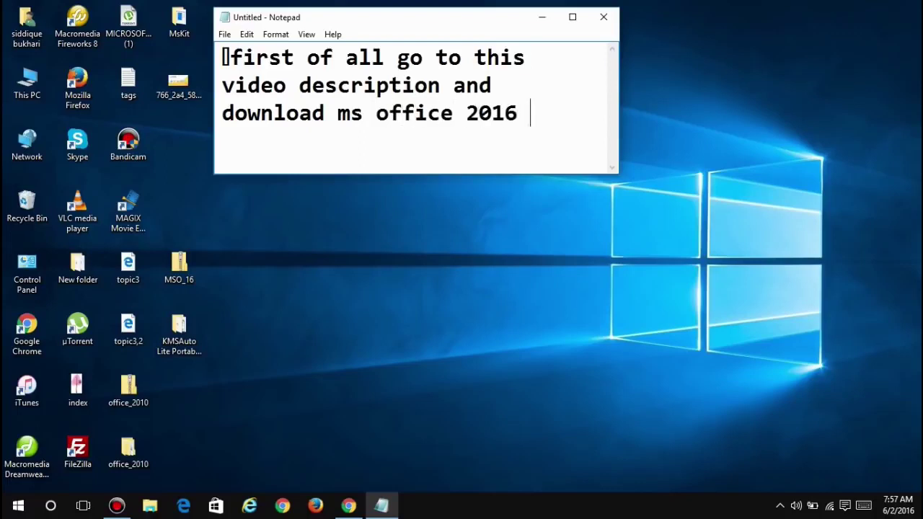
type("setup and ")
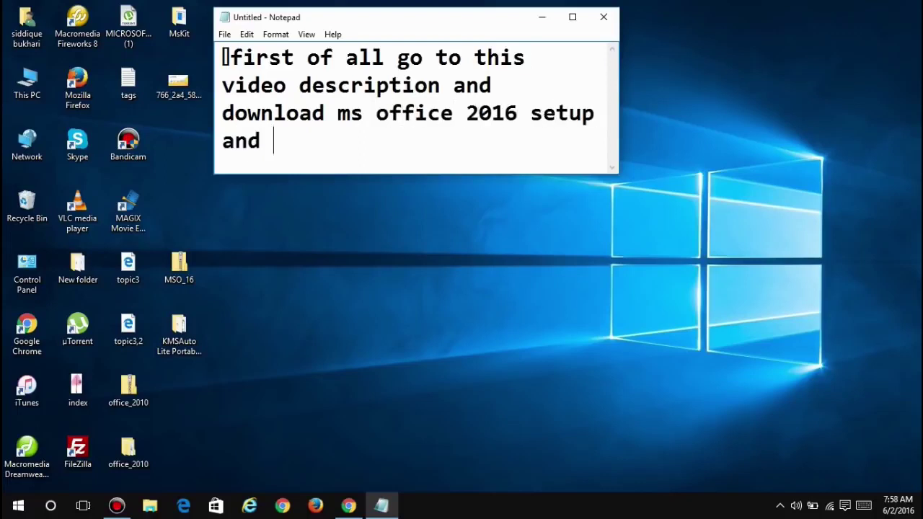
type("KMSAuto activa")
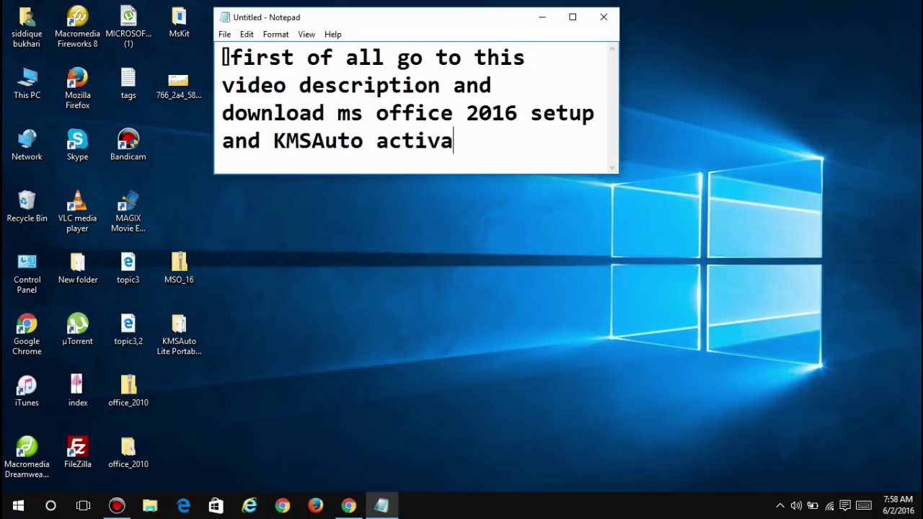
type("tor...links in des")
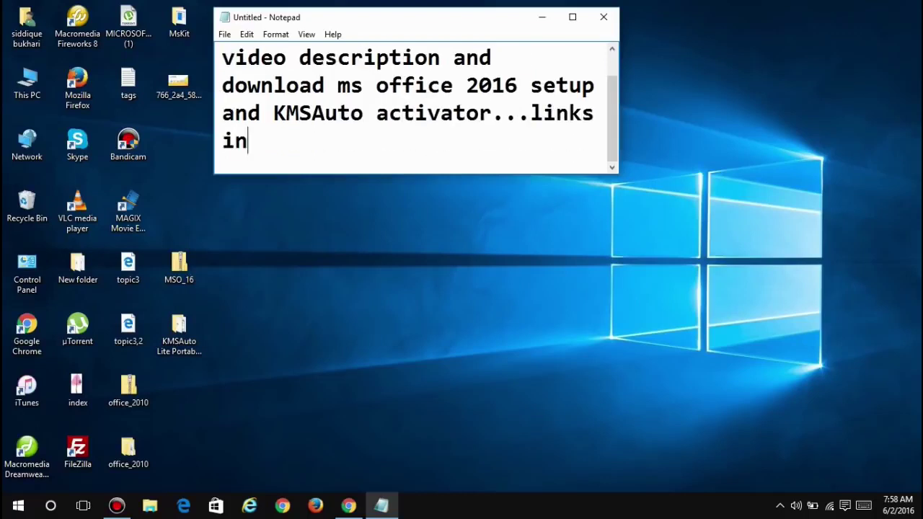
type("ription")
key("ctrl+a")
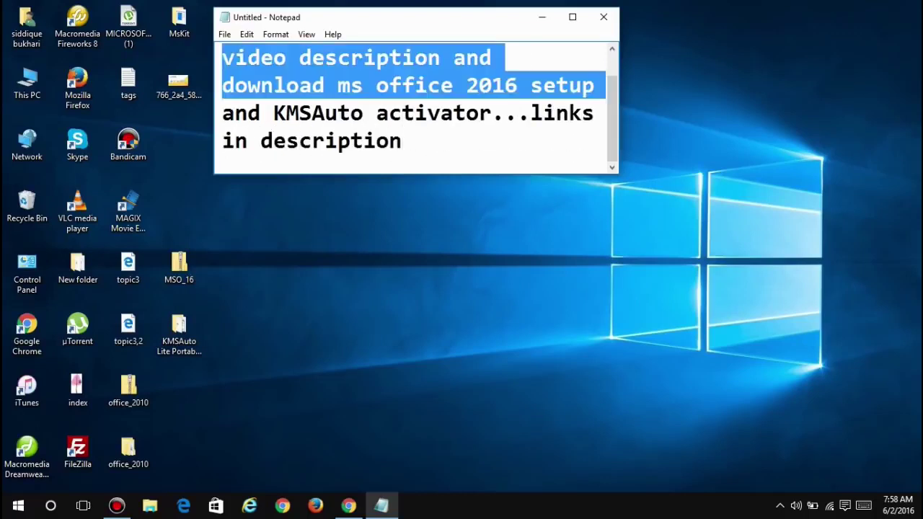
key("BackSpace")
- Switch to Chrome and start downloading MSO_16.zip on MEGA through the MS Office 2016 link in the YouTube video description
left_click(348, 505)
scroll(692, 176, "down", 3)
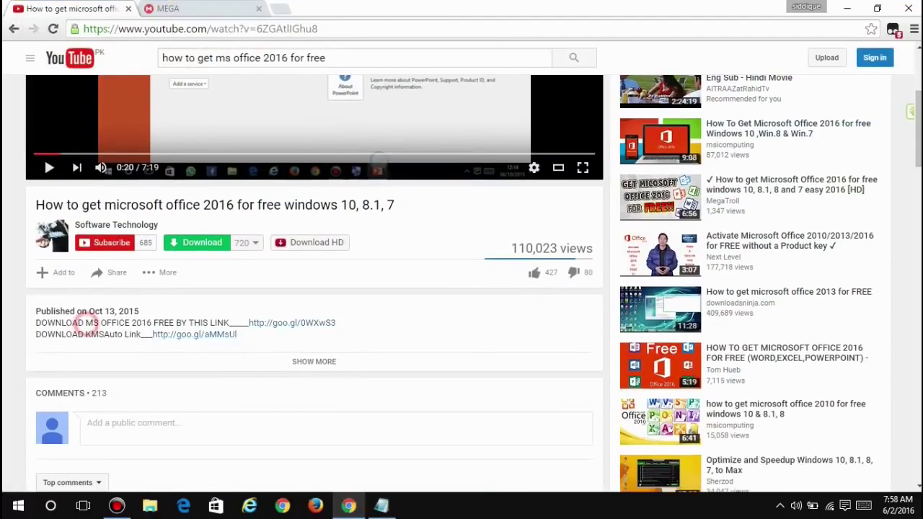
left_click_drag(85, 323, 151, 322)
left_click_drag(85, 335, 123, 335)
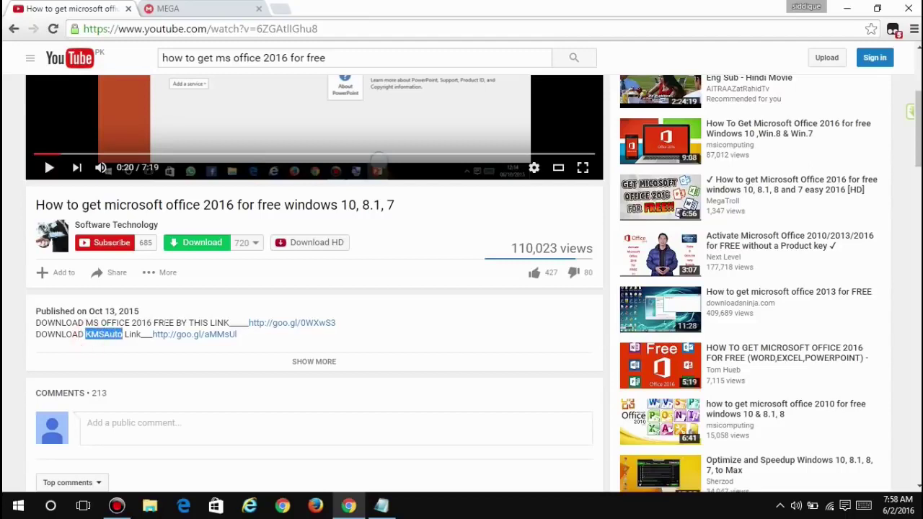
left_click(262, 324)
left_click(527, 326)
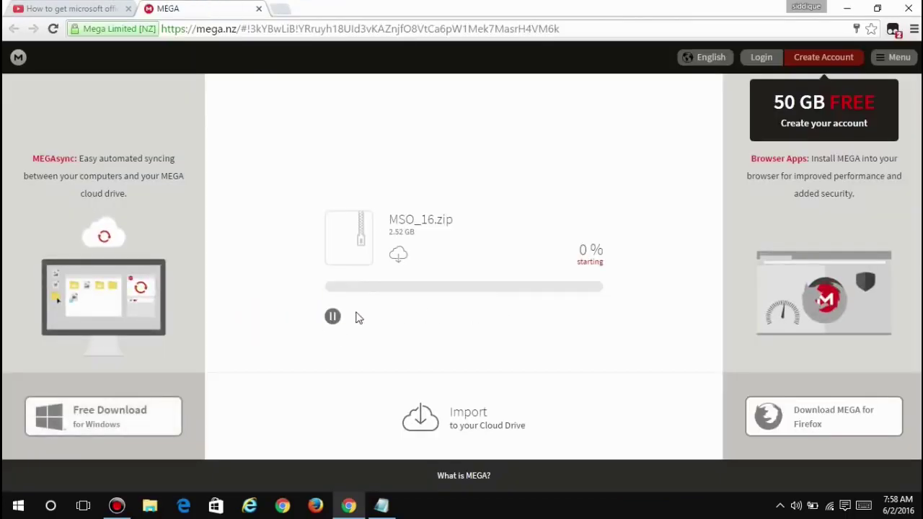
- Pause and resume the MSO_16.zip download, and return to the Notepad window
left_click(332, 318)
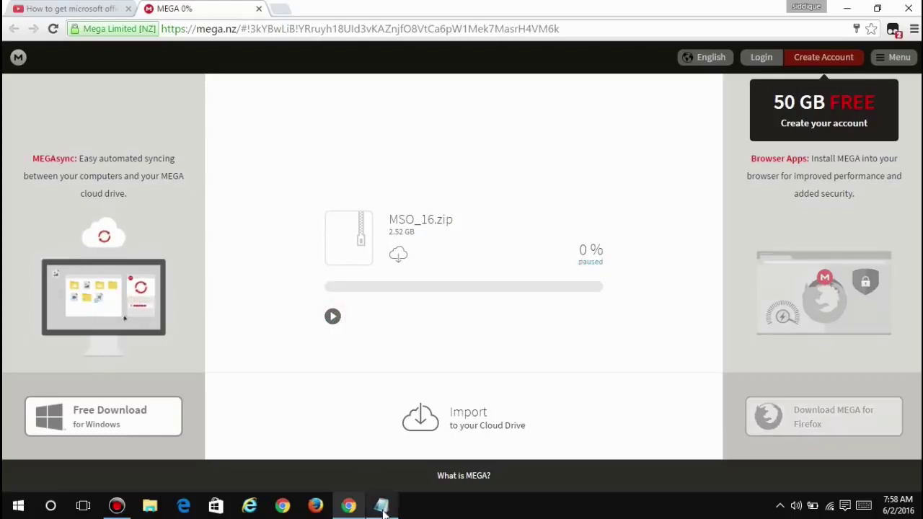
left_click(381, 505)
left_click(333, 317)
key("alt+Tab")
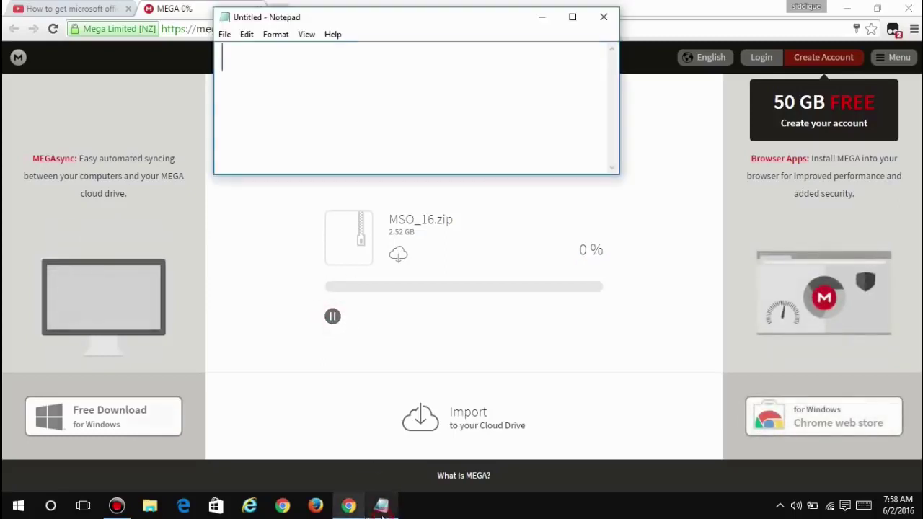
- Write the message "downloading is start now...when it's complete save it on your desktop..." and clear it
type("downloadin")
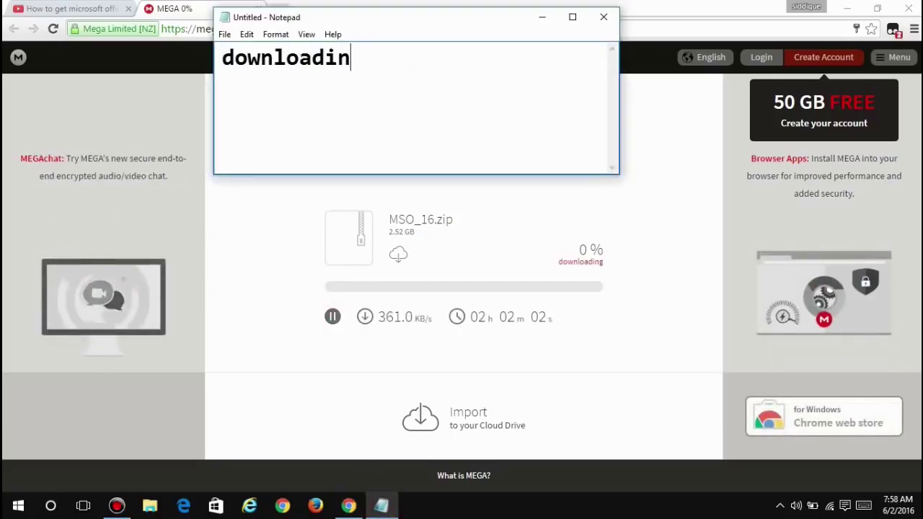
type("g is start now...wh")
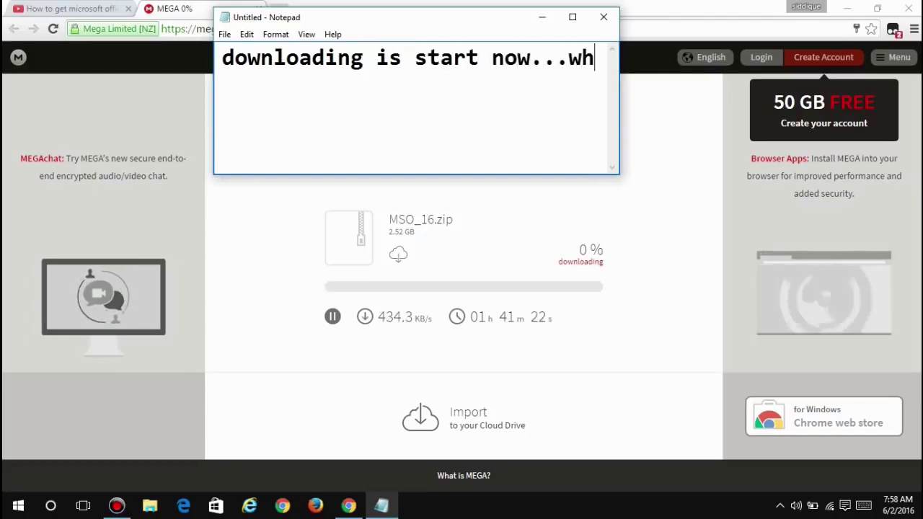
type("en i'ts")
key("BackSpace")
key("BackSpace")
key("BackSpace")
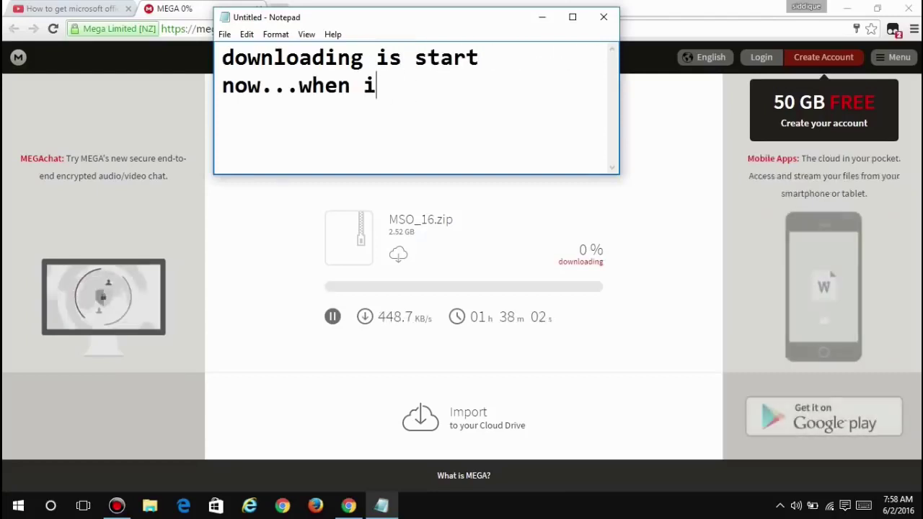
type("t's complete ")
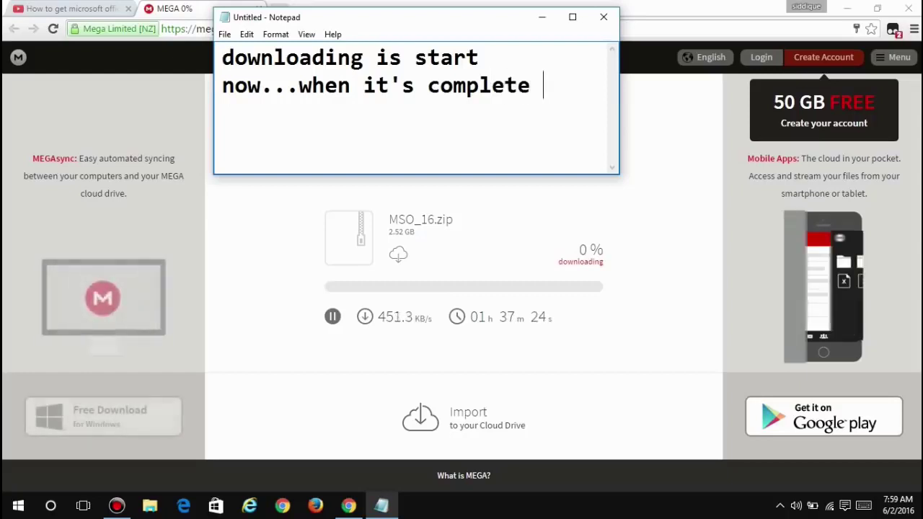
type("save it on ")
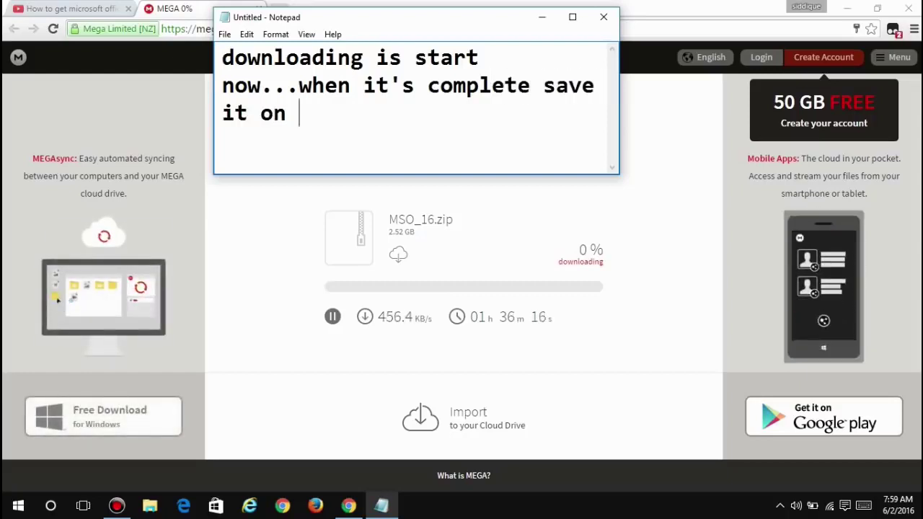
type("your desktop...")
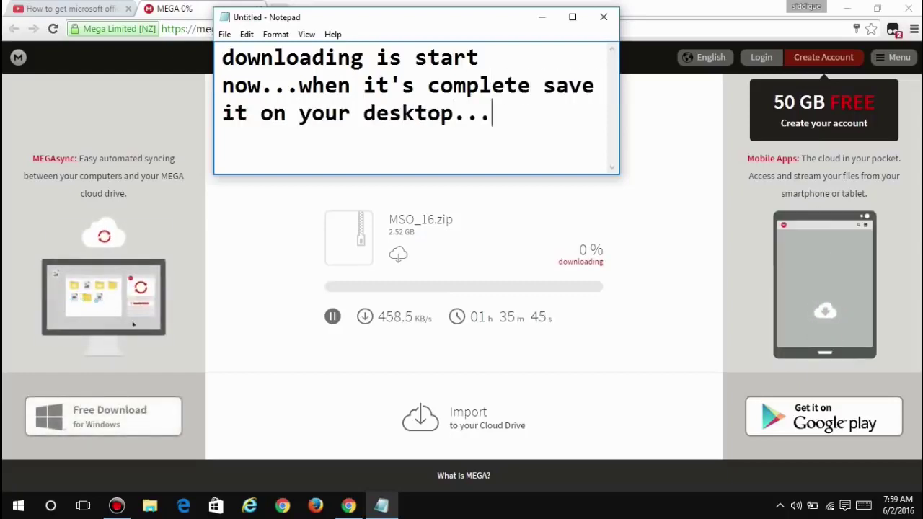
key("ctrl+a")
key("BackSpace")
- Pause the MSO_16.zip download on MEGA and close Chrome
left_click(331, 317)
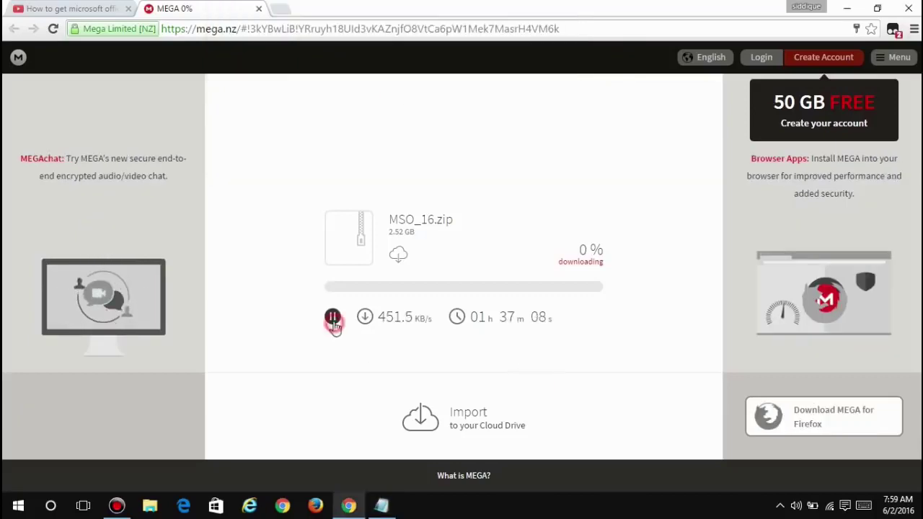
left_click(908, 8)
left_click(518, 106)
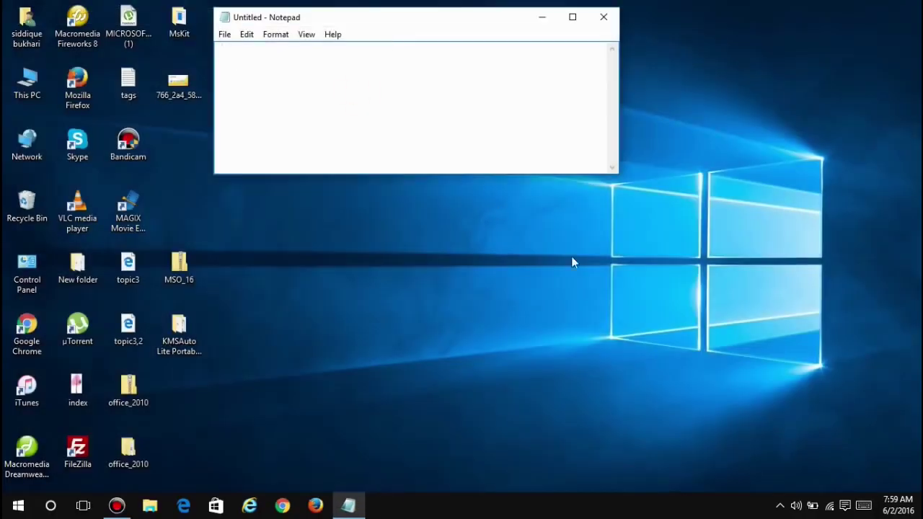
- Write the message "once you have save both files on your desktop...first of all extract it..." in Notepad and clear it
left_click(399, 112)
type("once ")
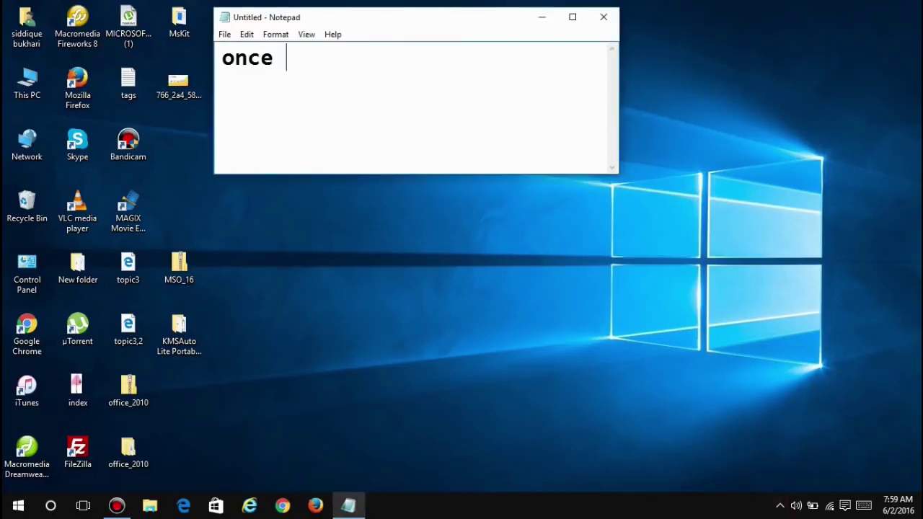
type("you have save")
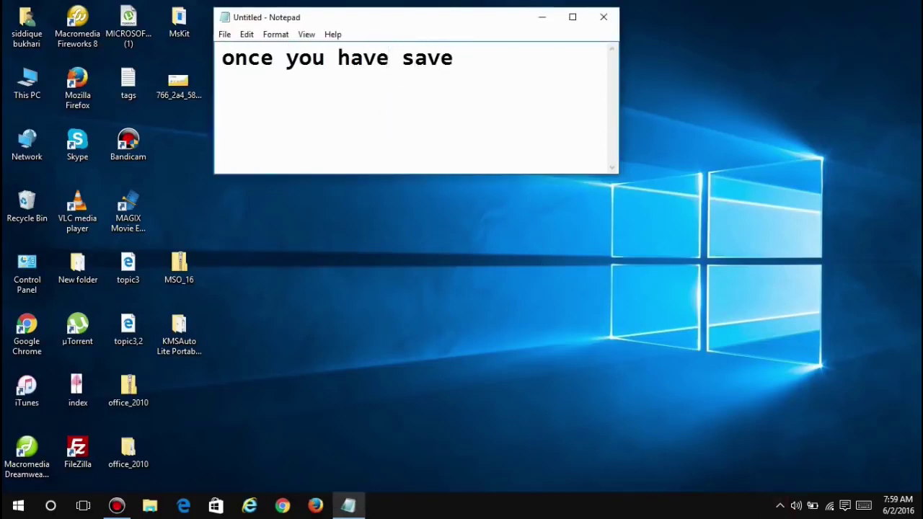
type(" both files on your")
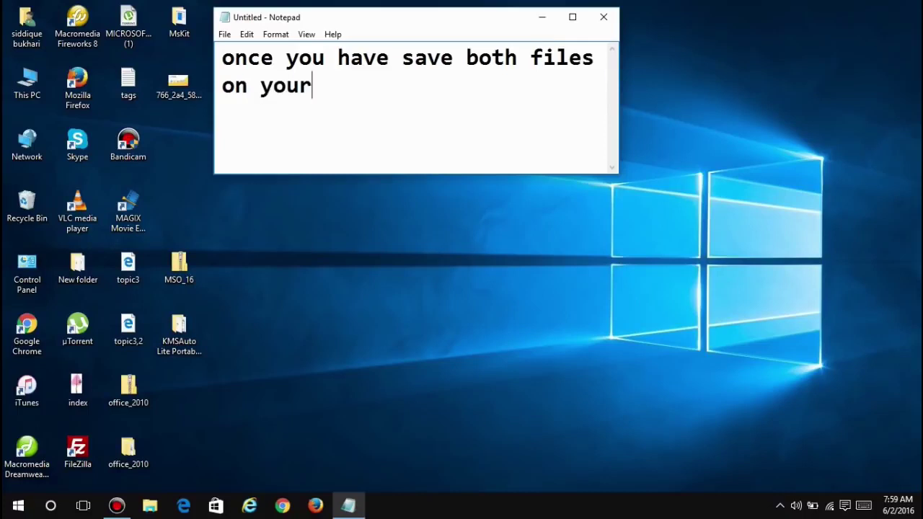
type(" desktop..")
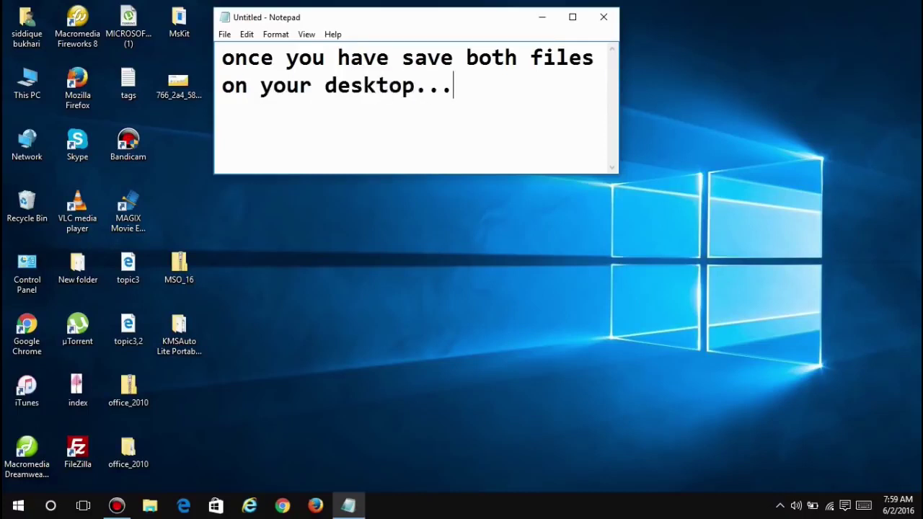
type(".first")
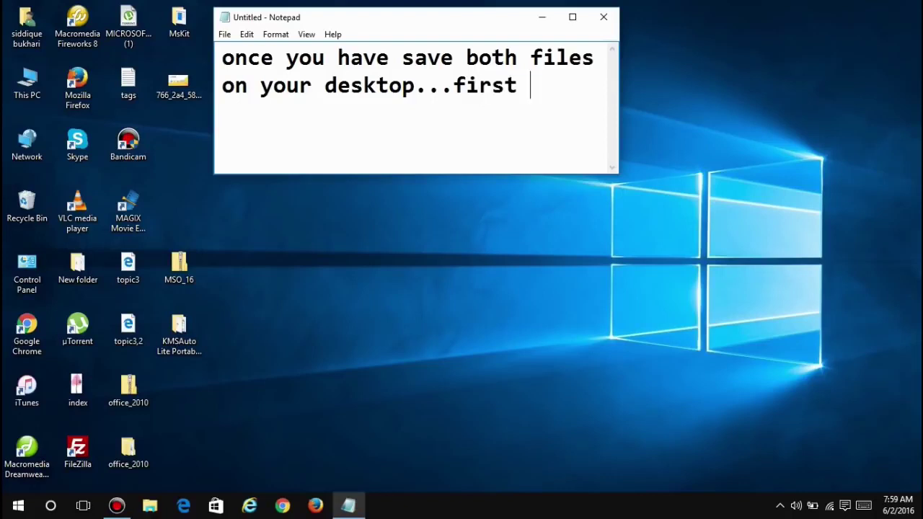
type(" of all e")
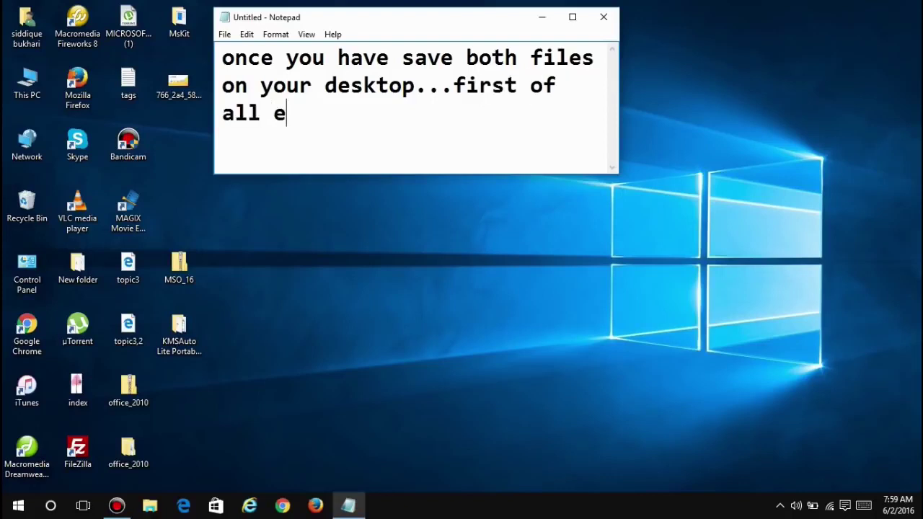
type("xtract th")
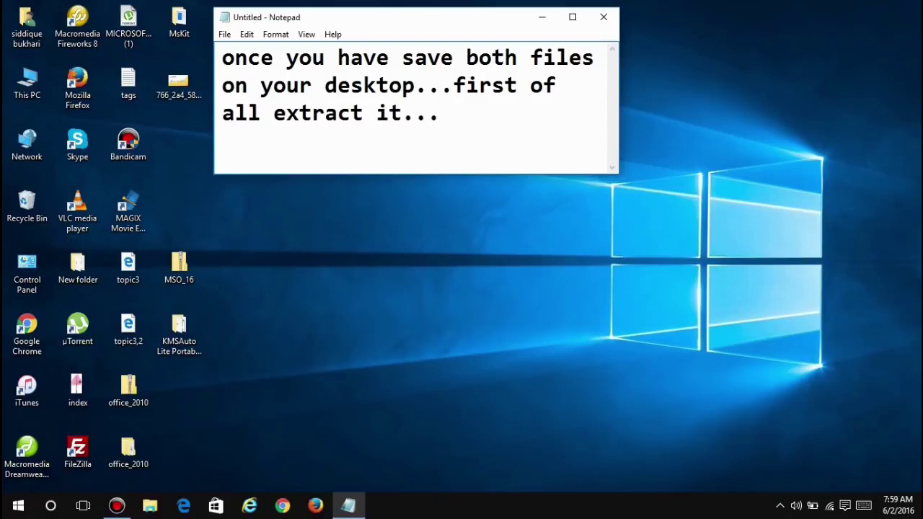
key("ctrl+a")
key("BackSpace")
- Extract the MSO_16 archive to the desktop and move the extracted folder below the KMSAuto Lite Portable folder
right_click(188, 267)
left_click(256, 234)
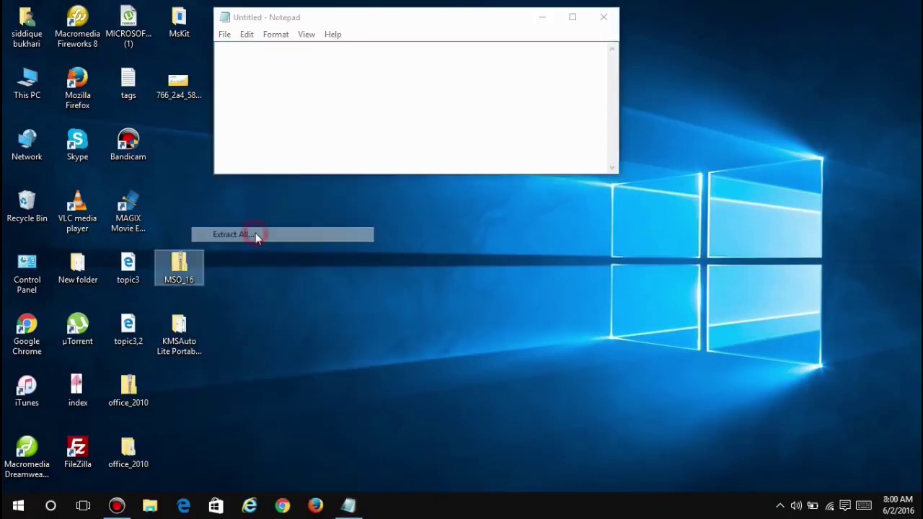
left_click(570, 381)
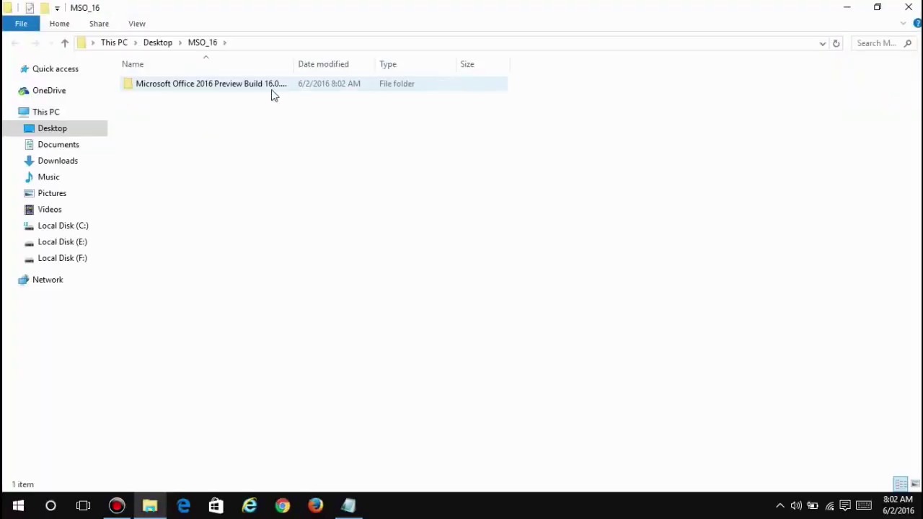
right_click(272, 95)
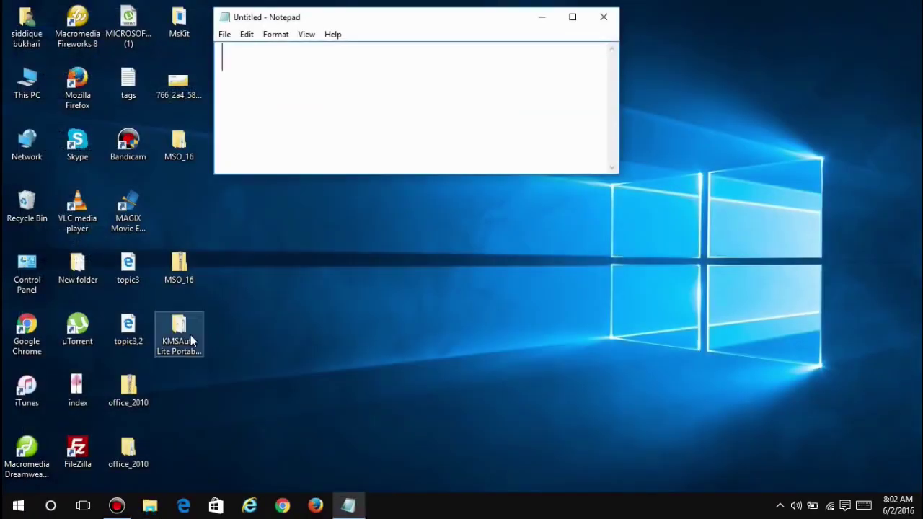
left_click_drag(190, 334, 209, 273)
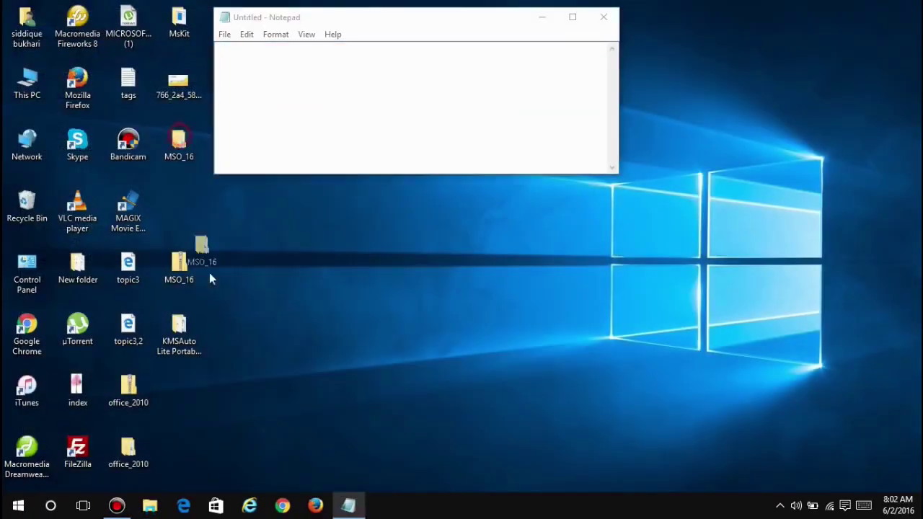
- Write the message "ok after extracted both files you have same unzip files..." in Notepad and clear it
left_click(407, 72)
type("ok after")
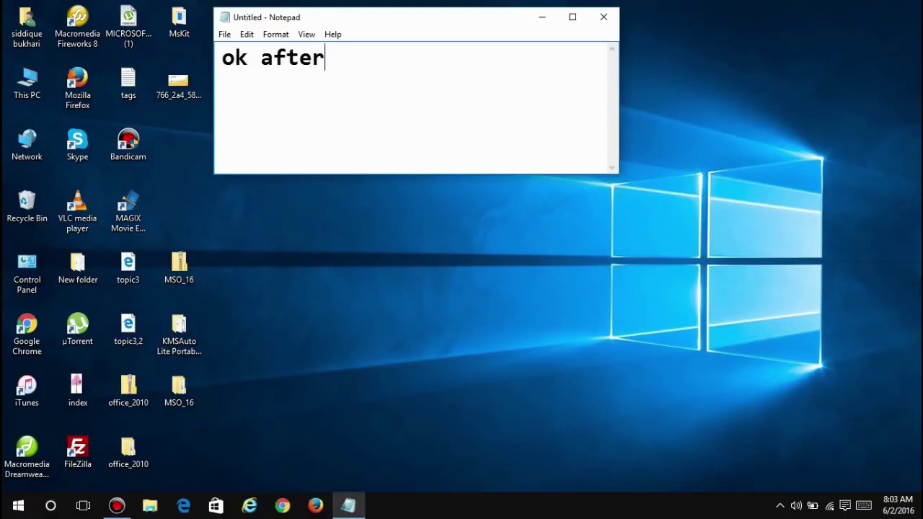
type(" extracted bo")
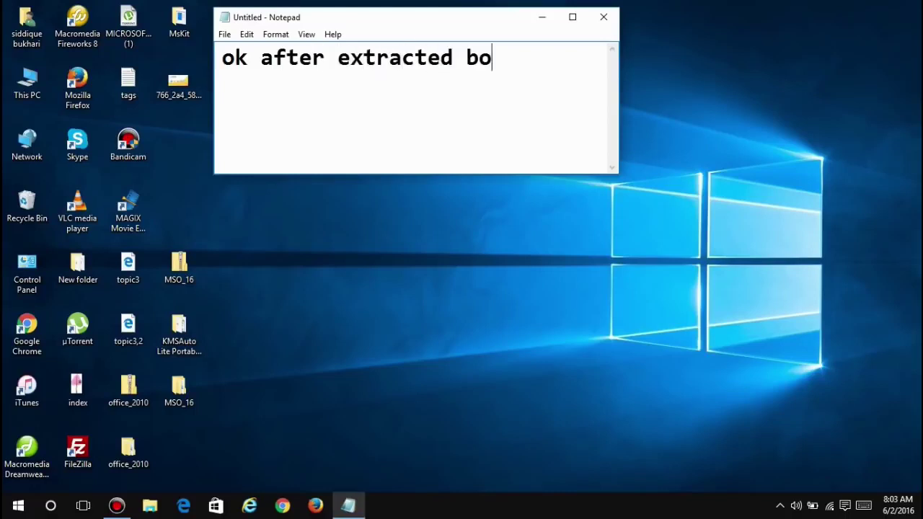
type("th files ")
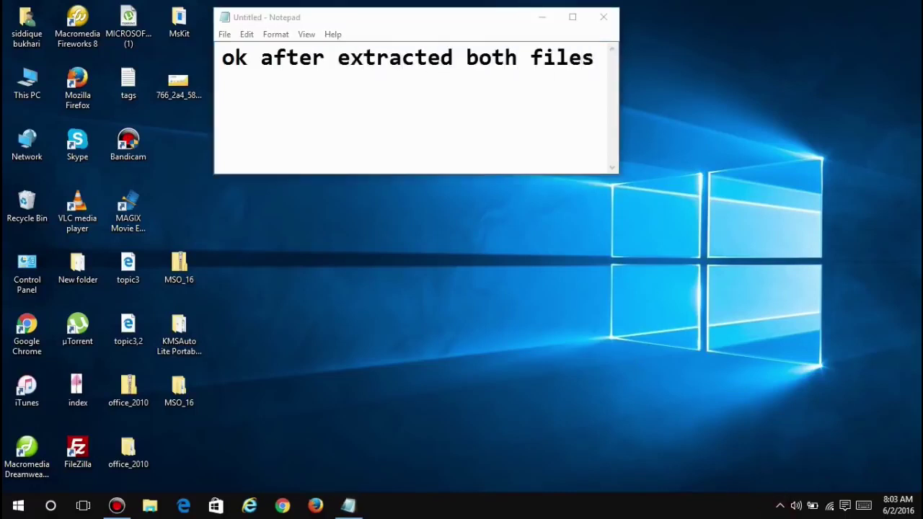
type("you")
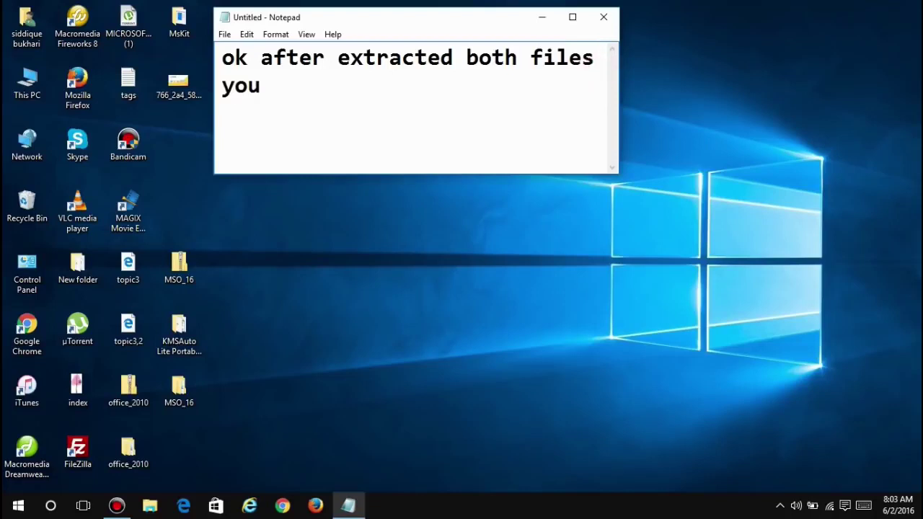
type(" have same unzip files...")
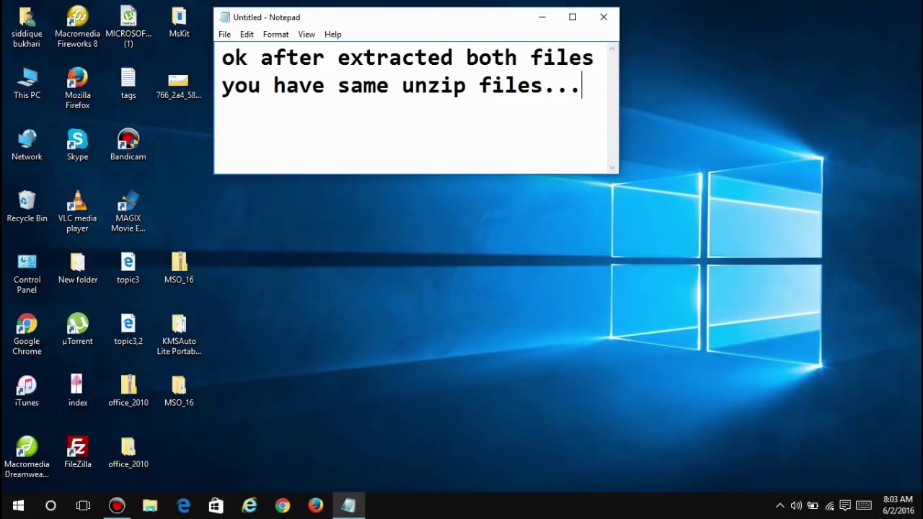
key("ctrl+a")
key("Delete")
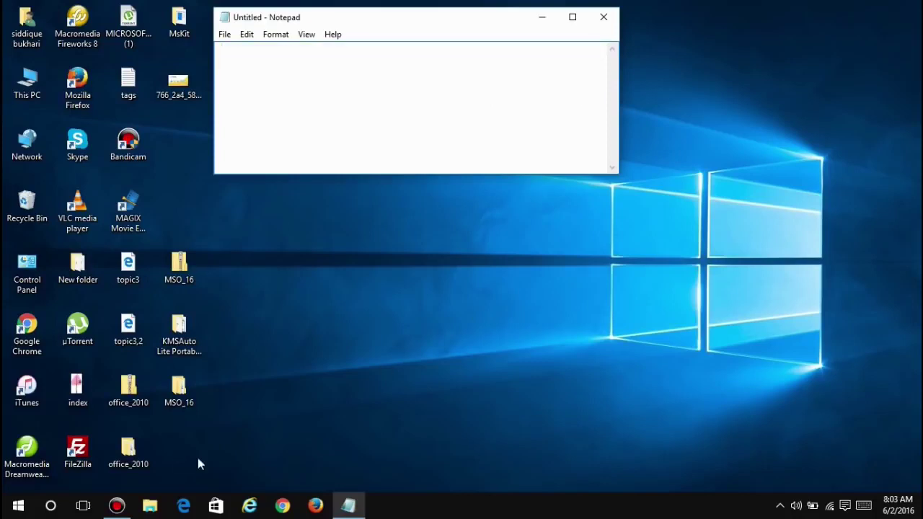
- Write the message "1.open ms office 2016 file" in Notepad and clear it
left_click_drag(200, 464, 185, 354)
left_click(415, 76)
type("1.open k")
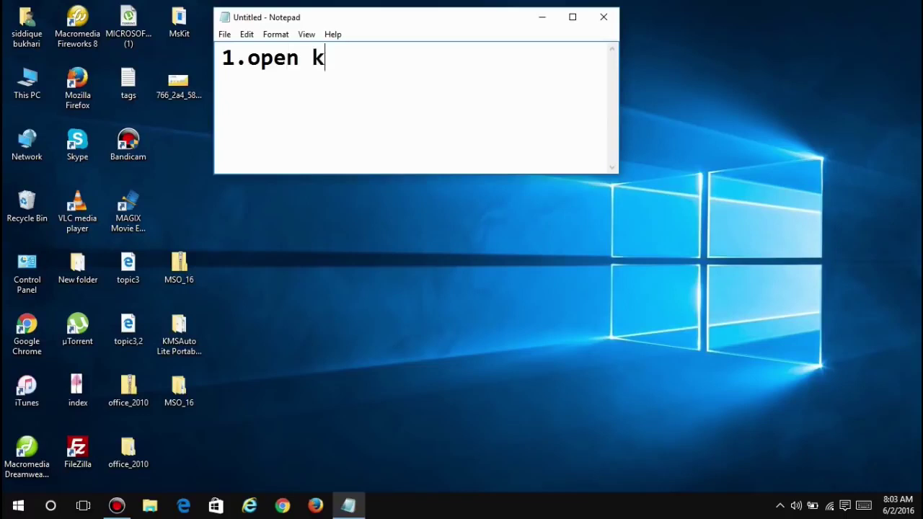
key("BackSpace")
type("ms office 2016")
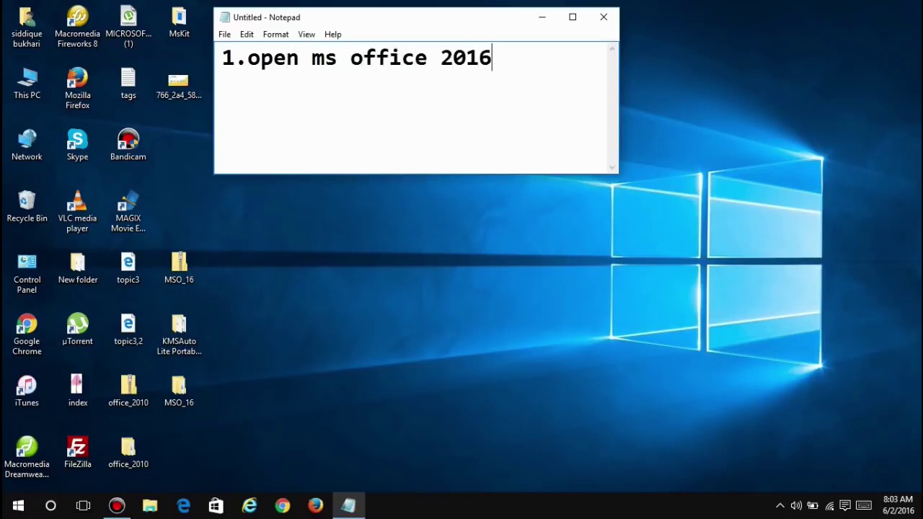
type(" file")
key("ctrl+a")
key("Delete")
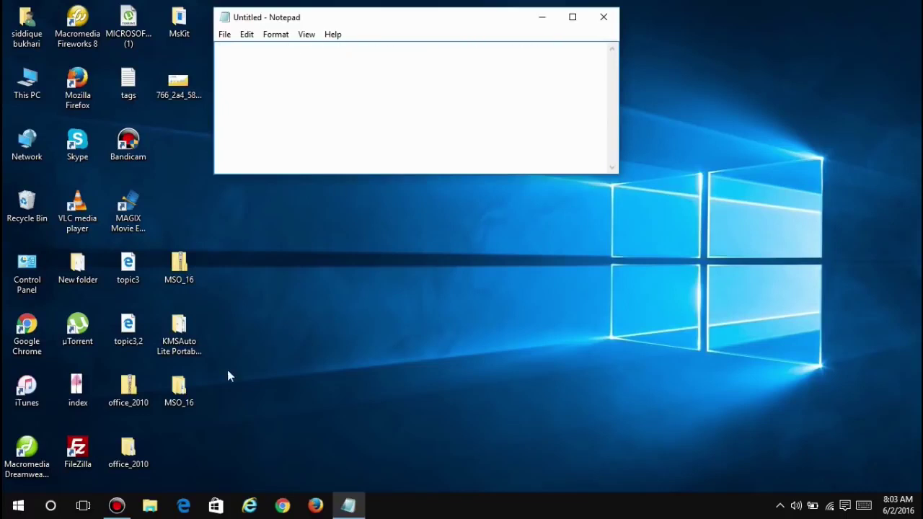
- Open the Microsoft Office 2016 Preview Build folder inside the extracted MSO_16 folder and mount its Office_2016 disc image
right_click(178, 382)
left_click(209, 65)
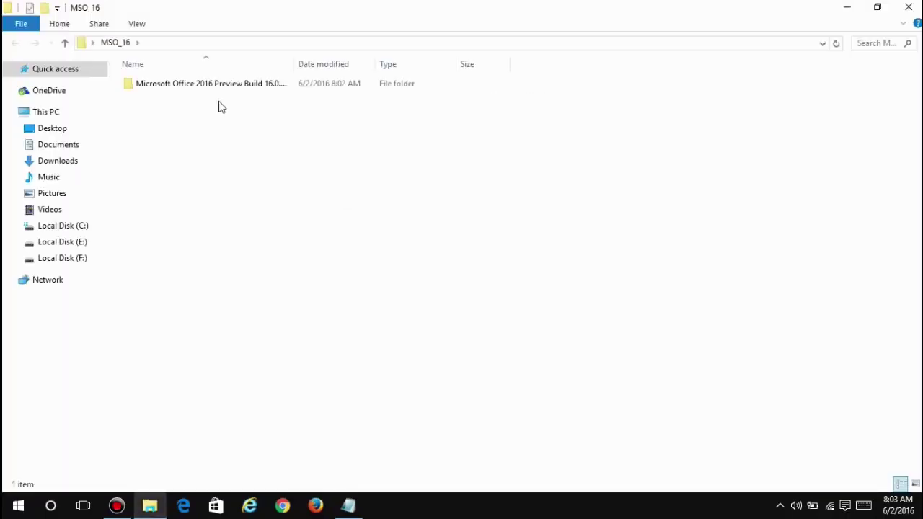
left_click(211, 85)
double_click(211, 85)
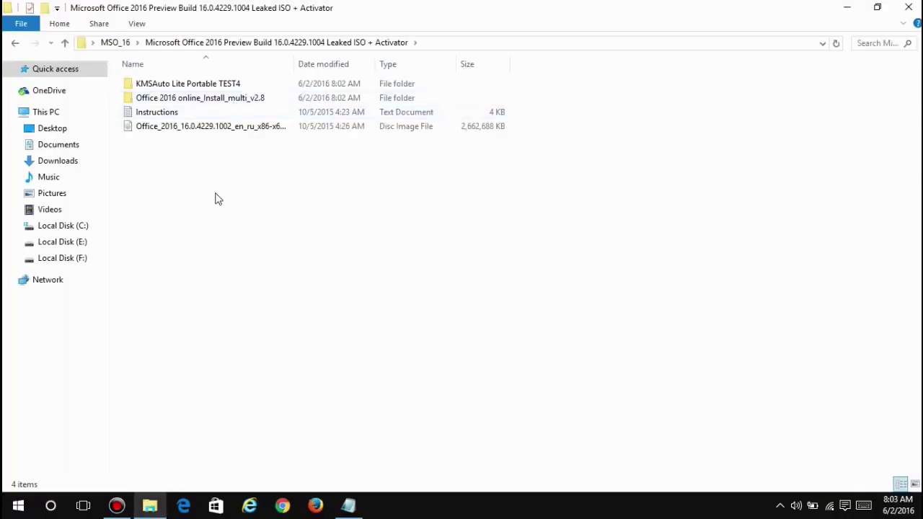
right_click(176, 129)
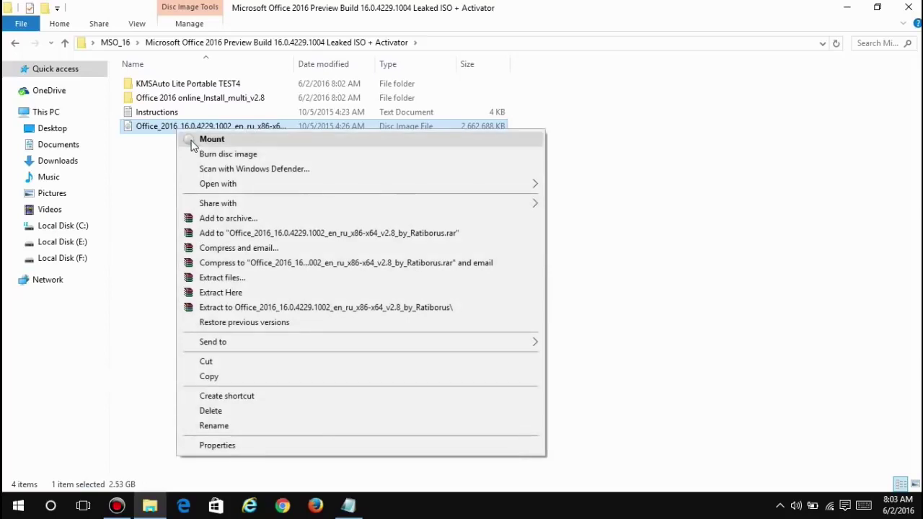
left_click(192, 141)
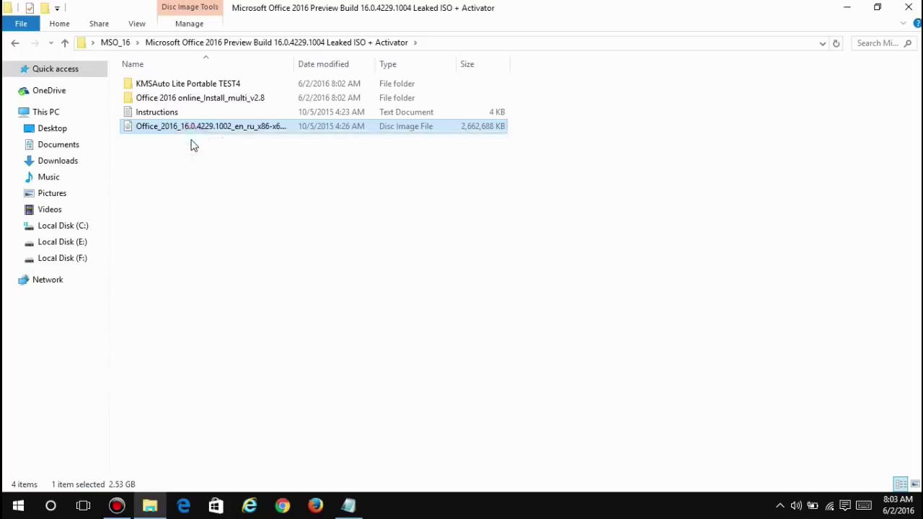
- Run O16Setup from the mounted DVD drive and move its setup window below the Notepad window's area
right_click(150, 117)
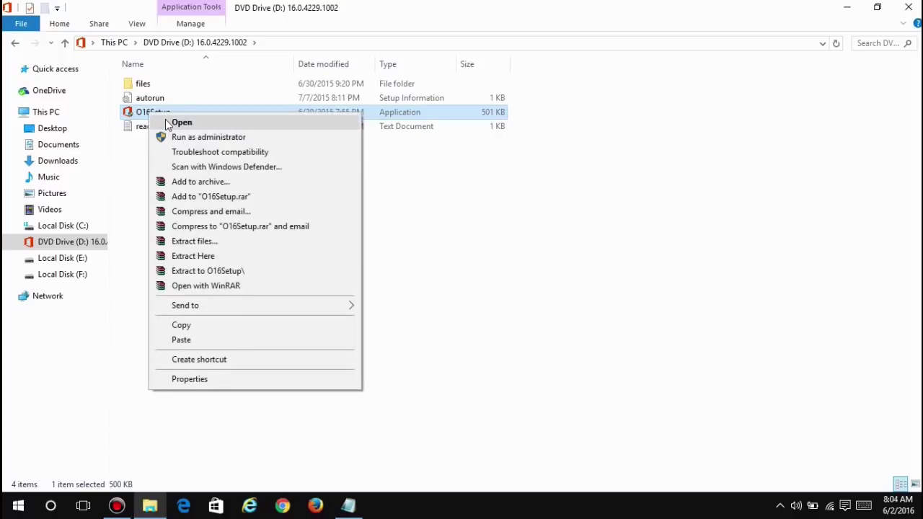
left_click(174, 122)
left_click(525, 290)
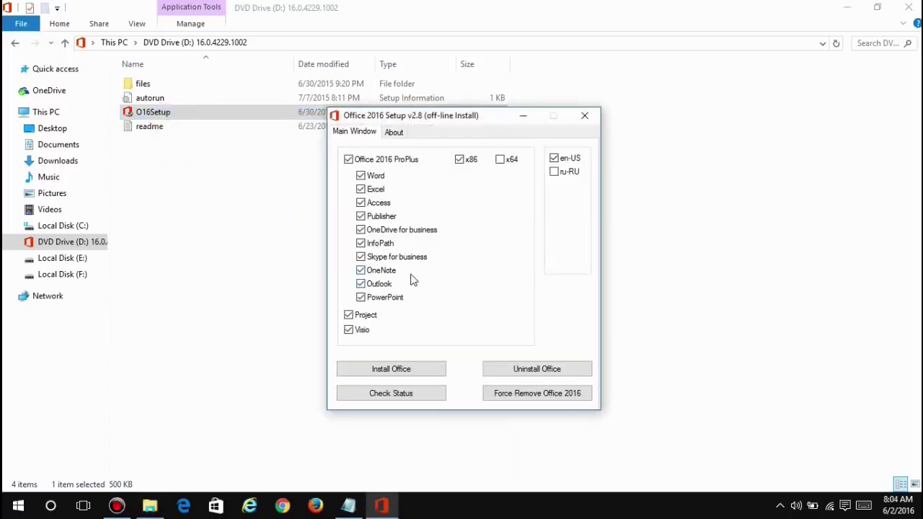
left_click_drag(478, 124, 451, 191)
left_click(456, 272)
- Write "select your version..32bit or 64 bit" in Notepad and choose the x64 version in the Office 2016 setup
left_click(432, 118)
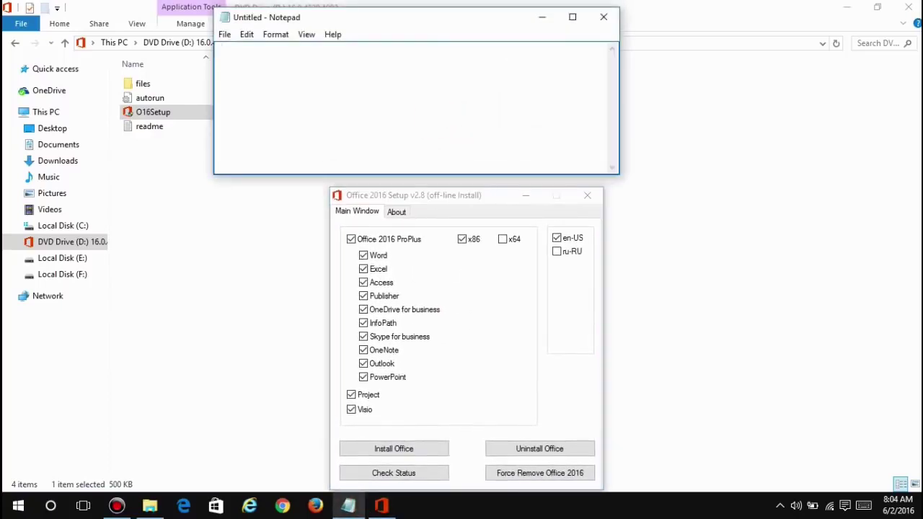
type("select your")
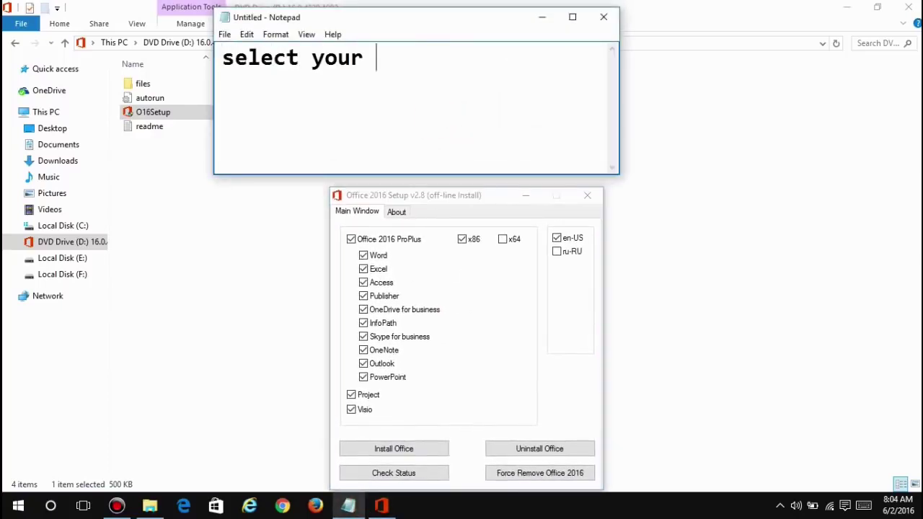
type(" version..")
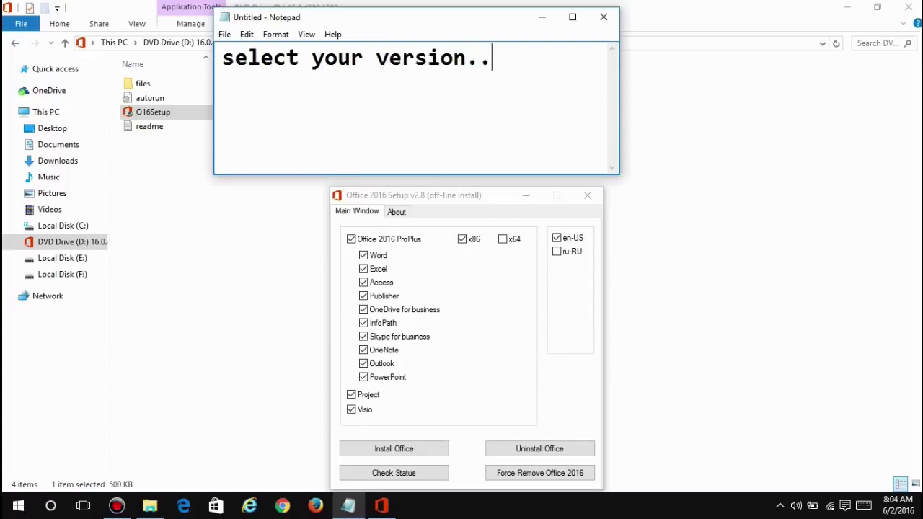
type("32bit or 64 bi")
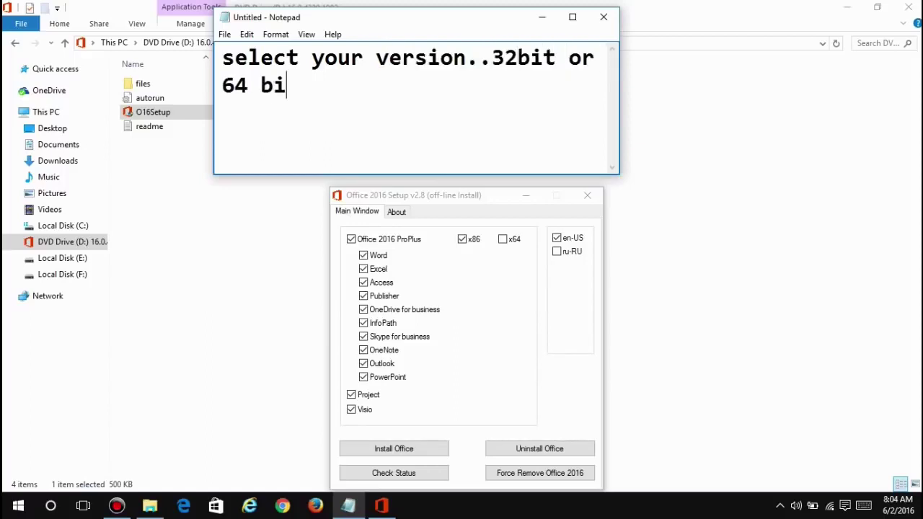
type("t")
left_click(503, 240)
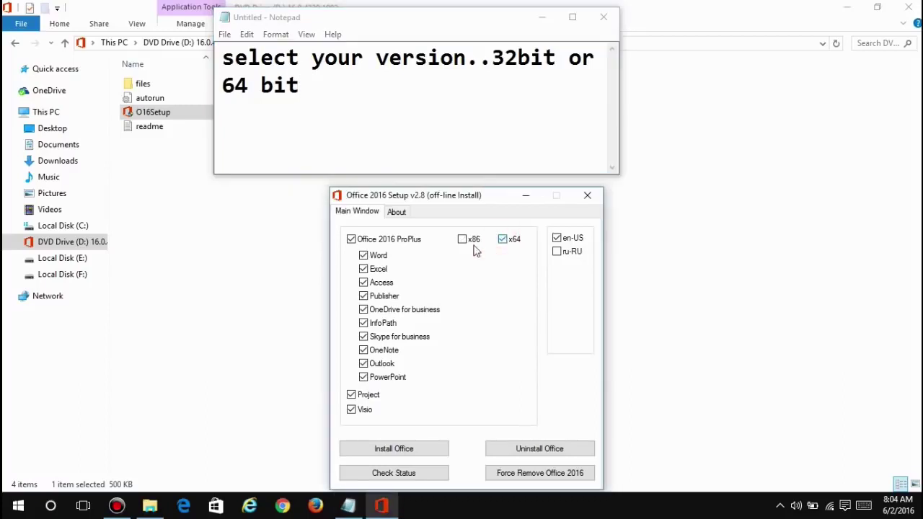
- Add "..and click install" to the Notepad message and clear the whole text
left_click(454, 136)
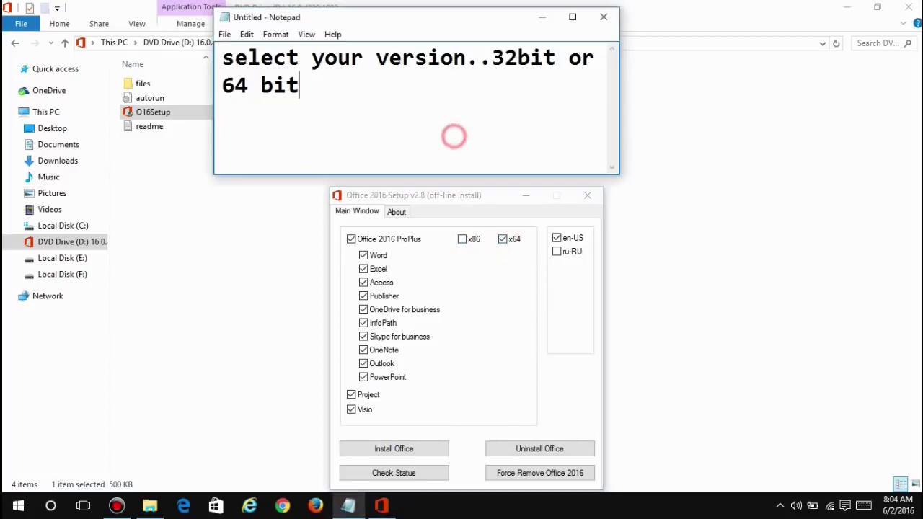
type("..and click install")
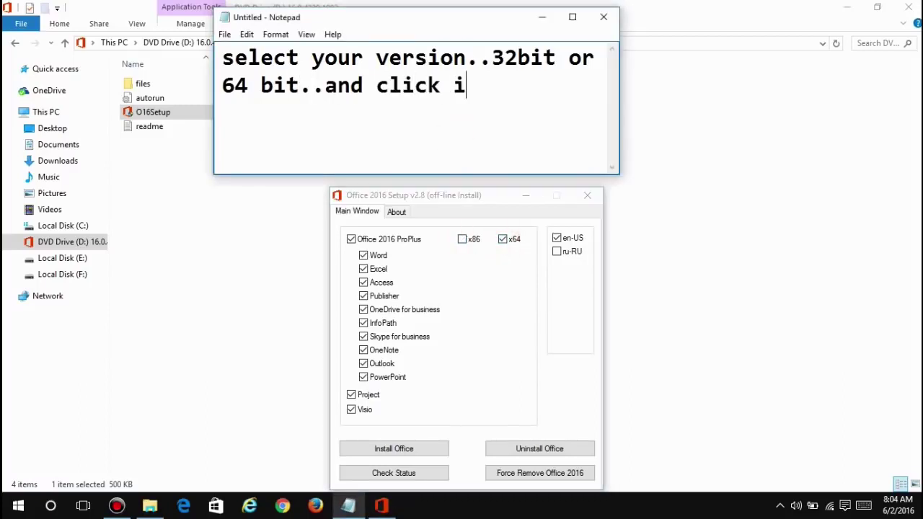
left_click(456, 151)
key("ctrl+a")
key("BackSpace")
- Start the Office 2016 installation and minimize the File Explorer and Notepad windows
left_click(371, 447)
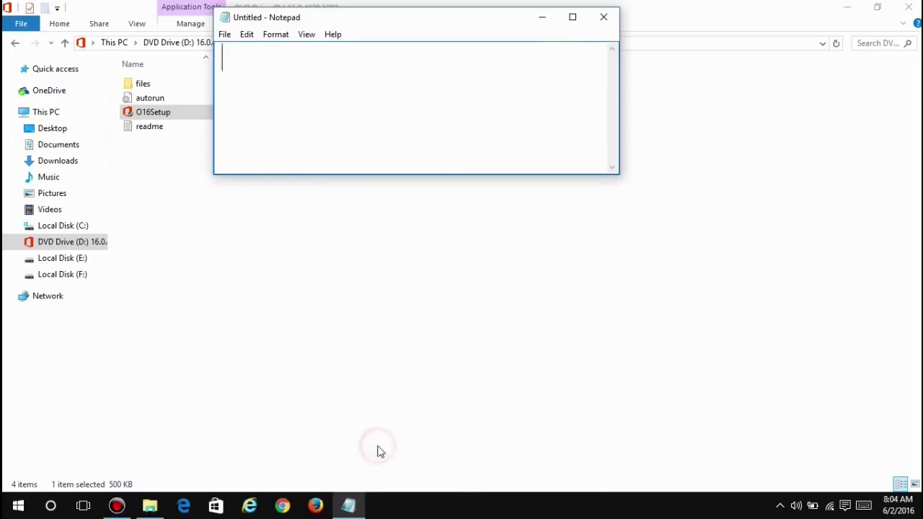
left_click(847, 7)
left_click(542, 17)
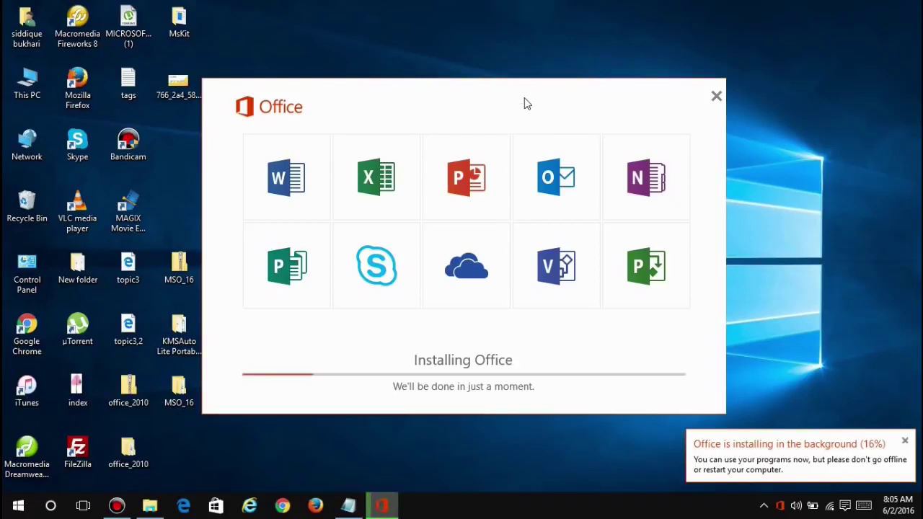
- Write "installation is start now it will take 10 to 15 minuts..." in Notepad, clear the text and return to the Office setup
left_click_drag(524, 104, 530, 99)
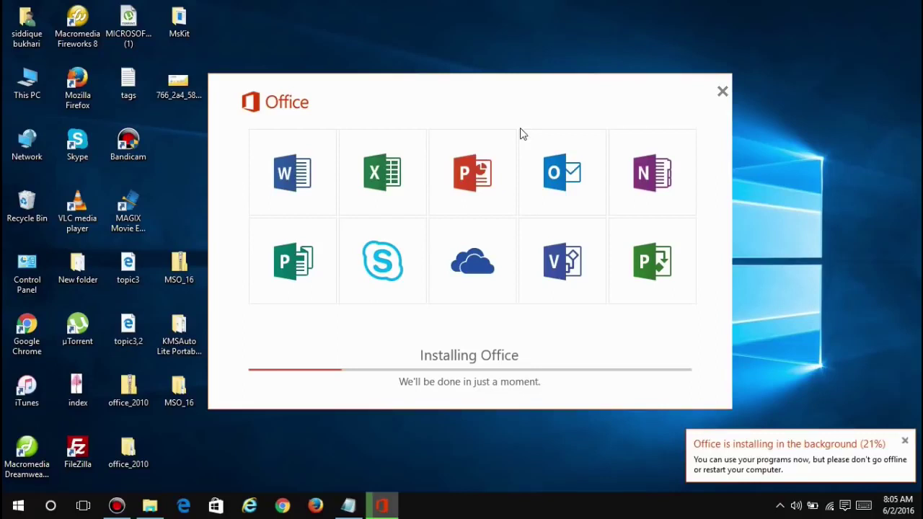
left_click(349, 505)
left_click(428, 78)
type("sta")
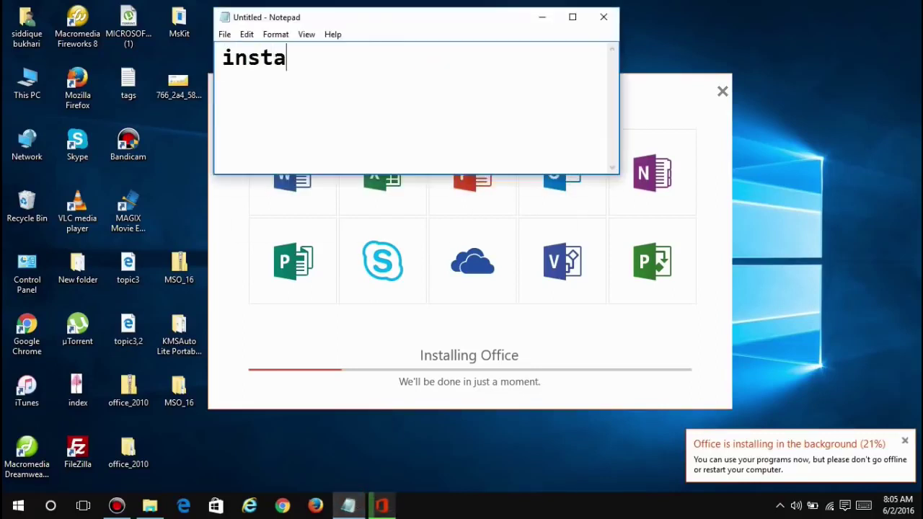
type("llation is start")
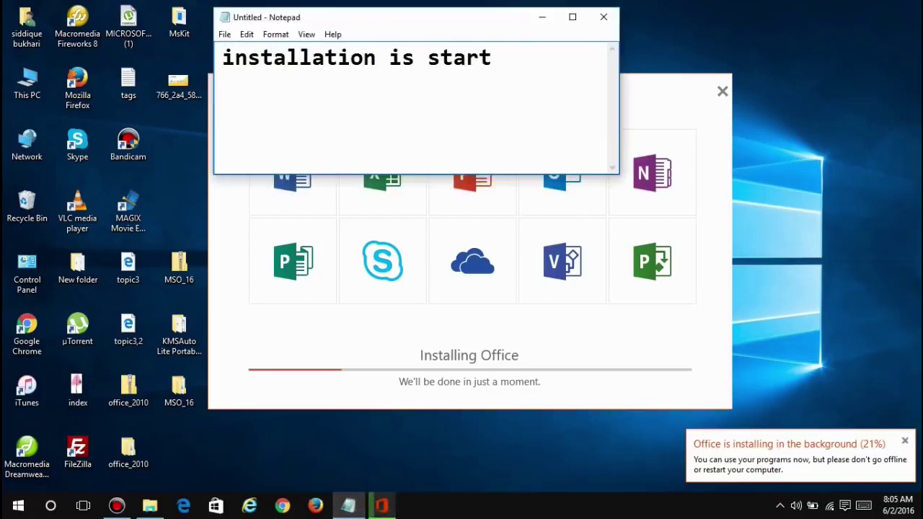
type(" now it will t")
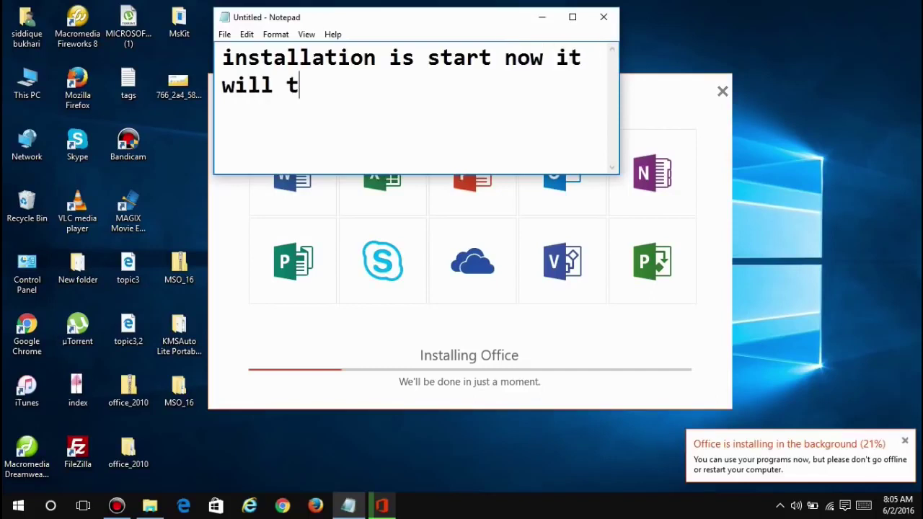
type("ake 10 to 15 ")
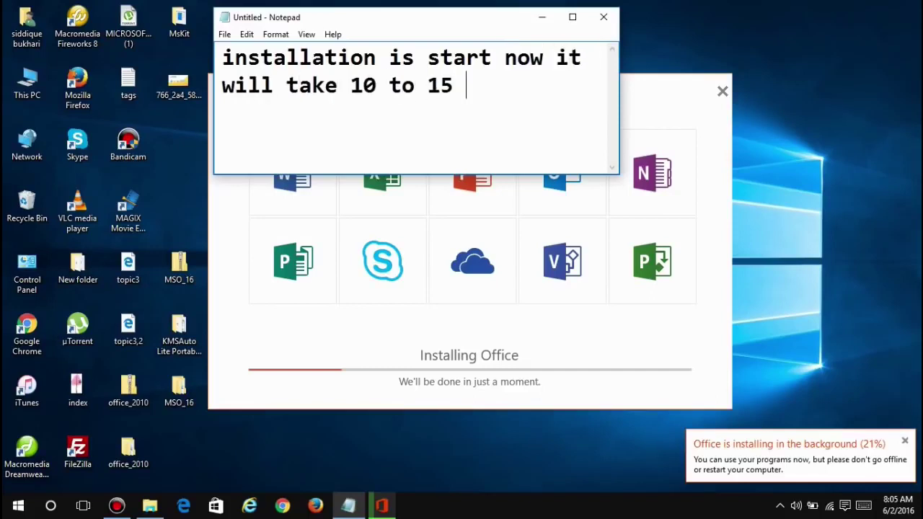
type("minuts...")
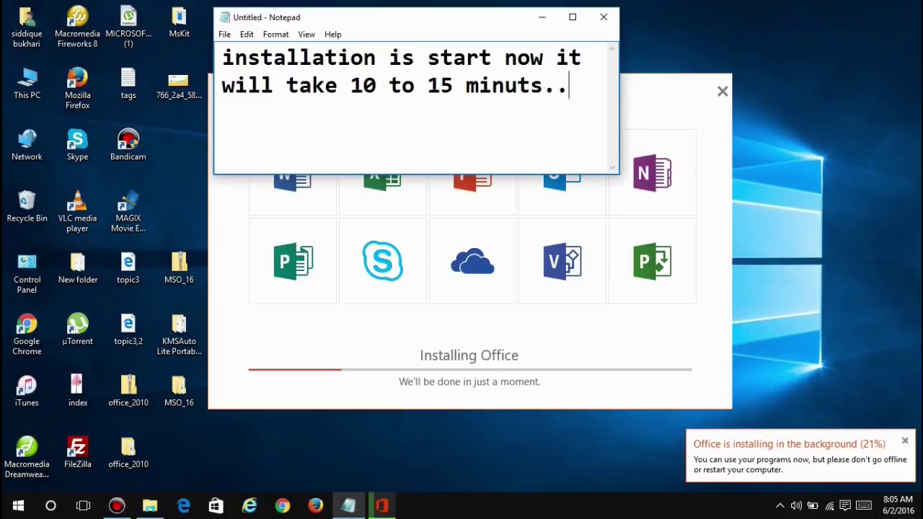
key("ctrl+a")
key("Delete")
left_click(664, 88)
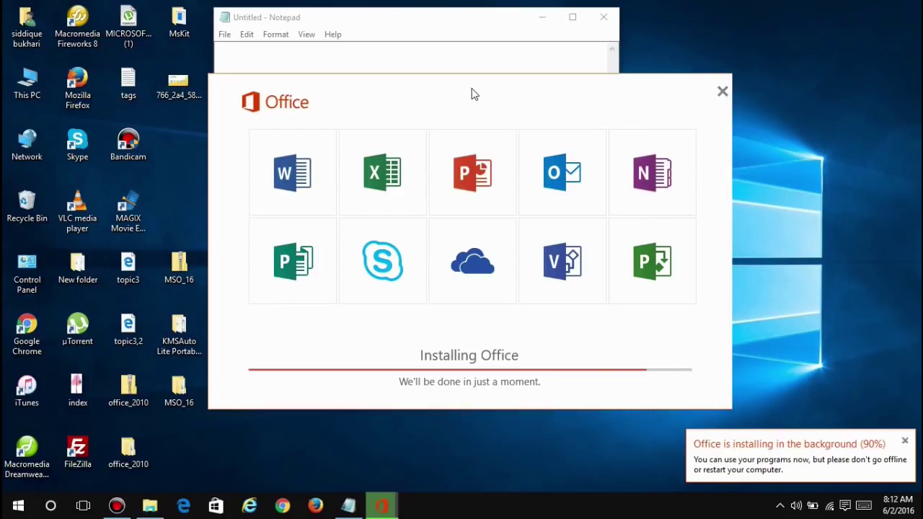
key("super")
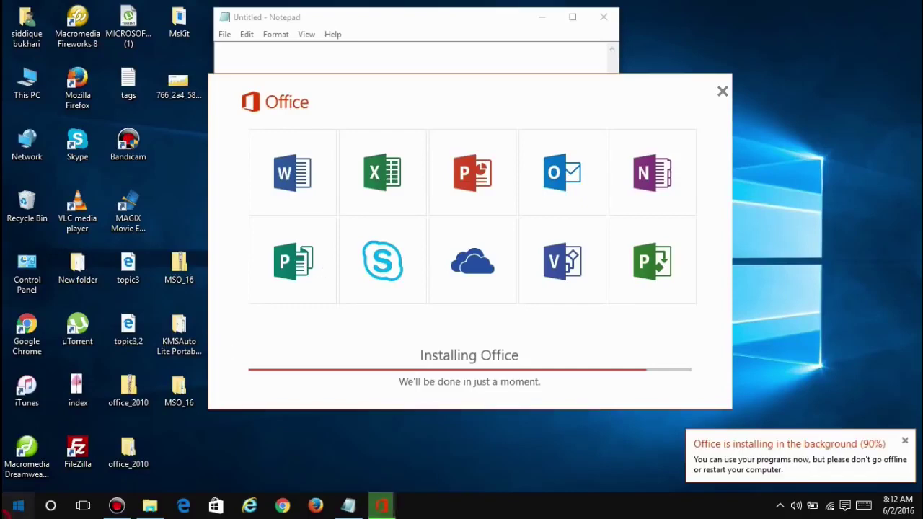
key("super")
left_click(546, 87)
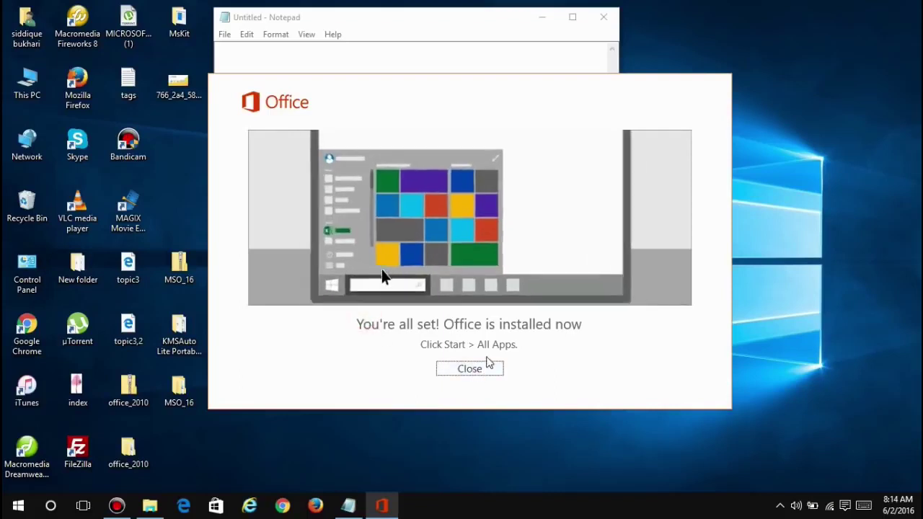
- Close the finished Office setup, write "ok installation is finish now go to chechk about your product activation" in Notepad and clear the text
left_click(482, 371)
type("ok in")
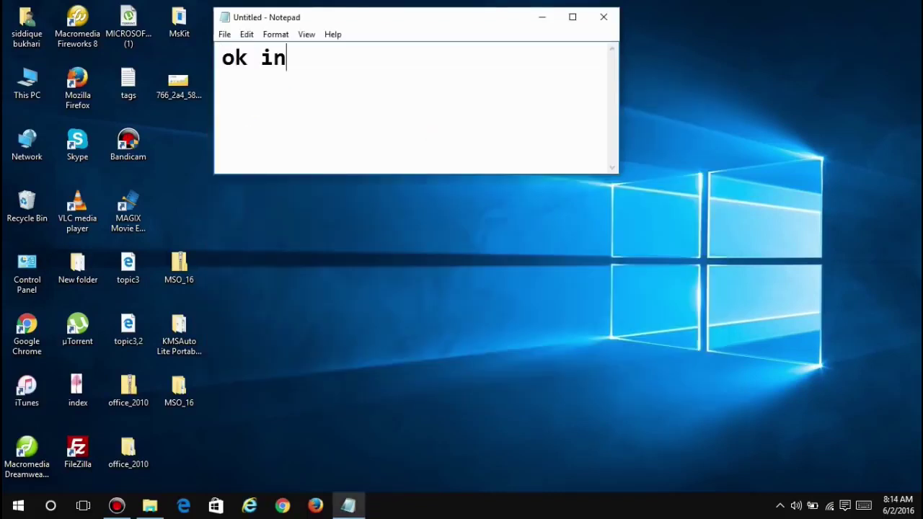
type("stallation is fini")
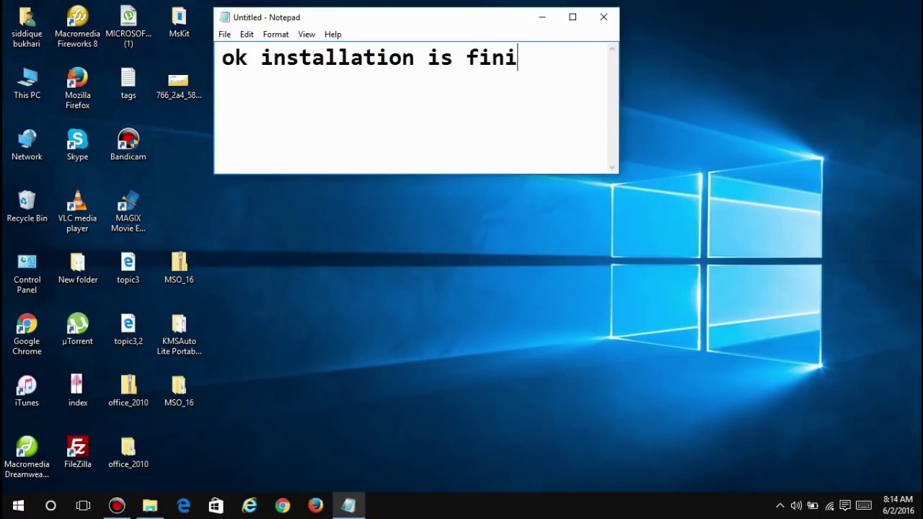
type("sh now go to chech")
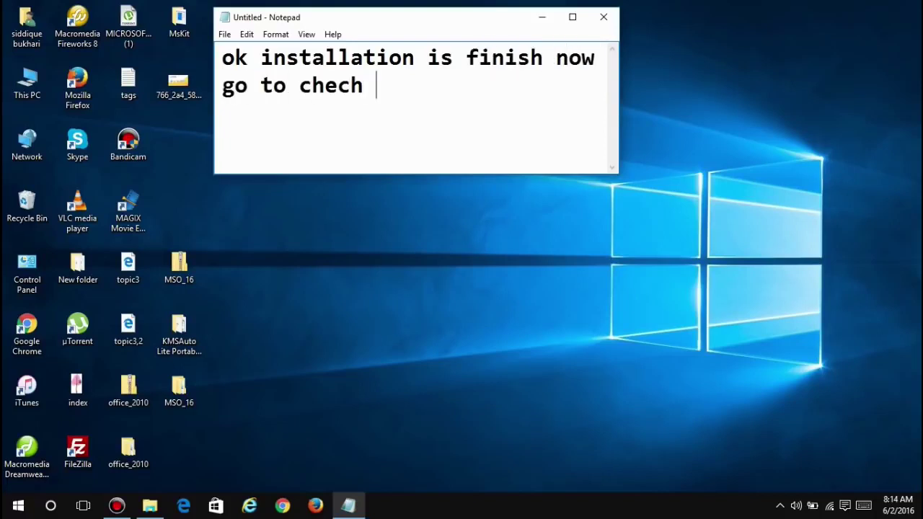
key("BackSpace")
type("k about")
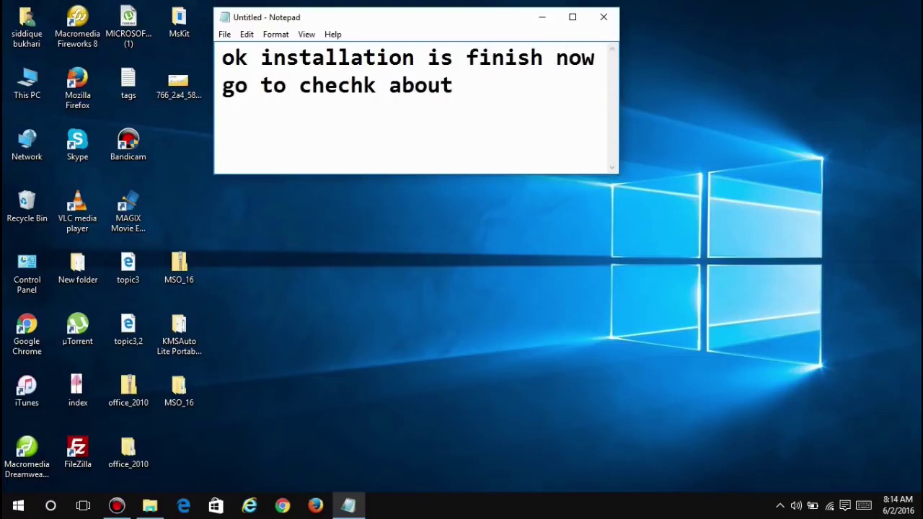
type(" your produ")
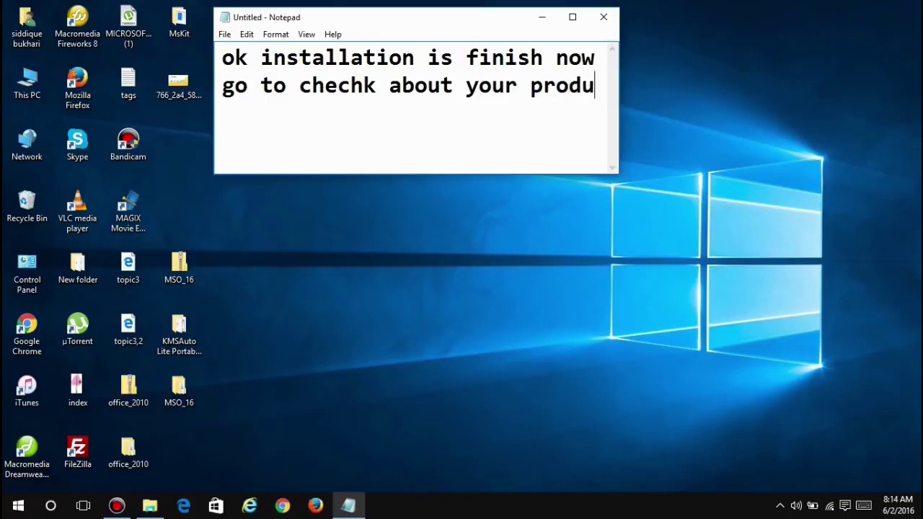
type("ct activation")
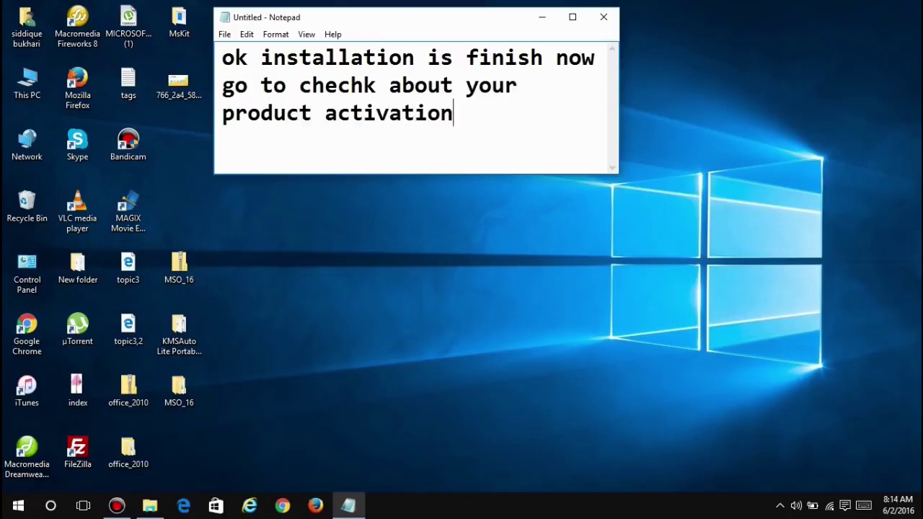
key("ctrl+a")
key("Delete")
- Open a blank document in Word 2016 without entering a product key and display the account's product activation information
left_click(18, 505)
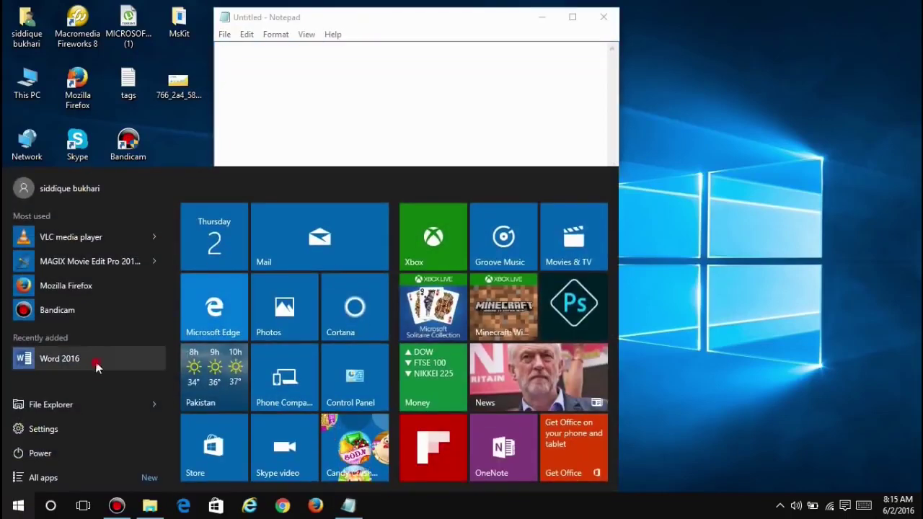
left_click(96, 361)
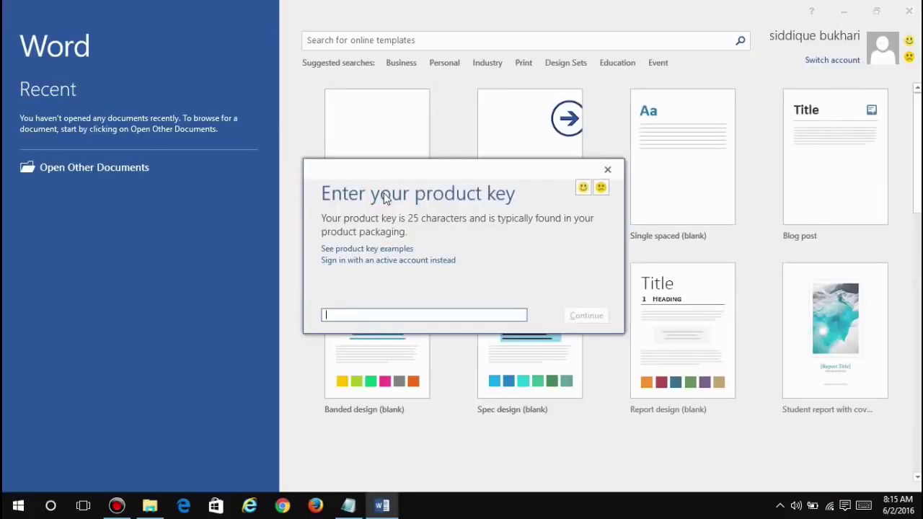
left_click(607, 170)
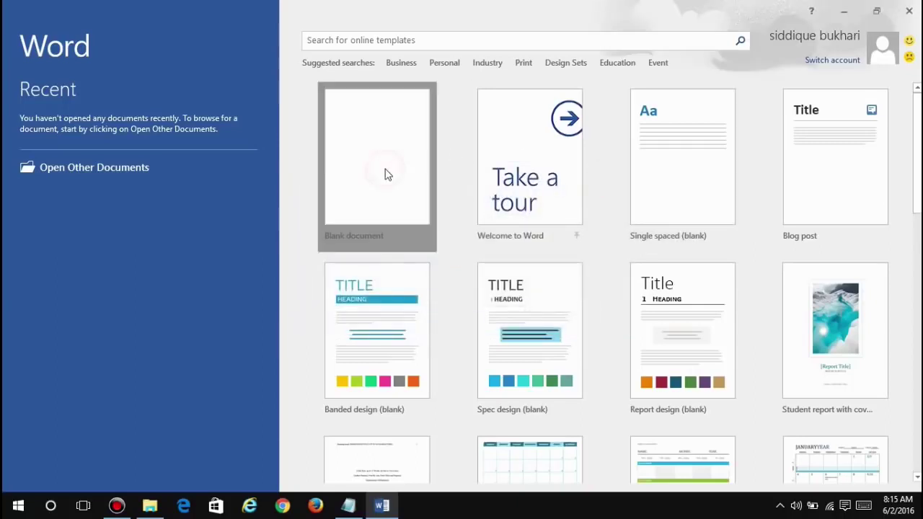
left_click(387, 174)
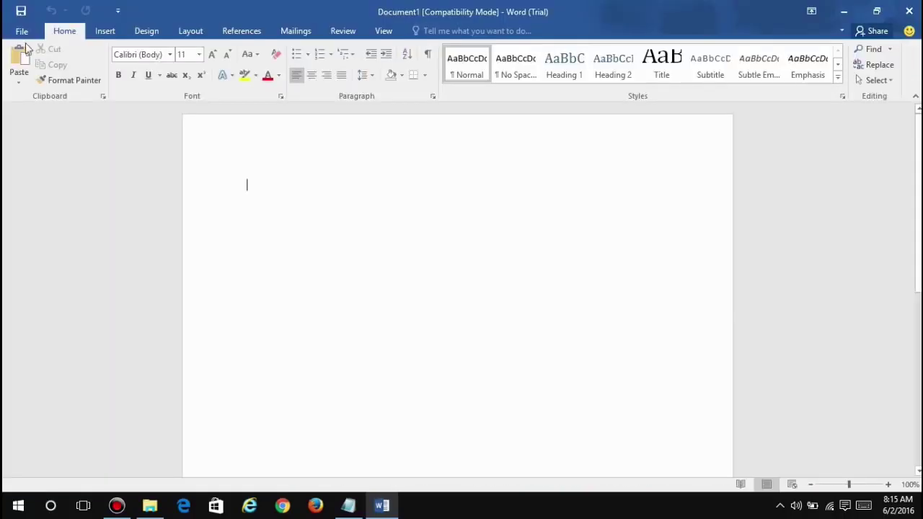
left_click(19, 30)
left_click(40, 311)
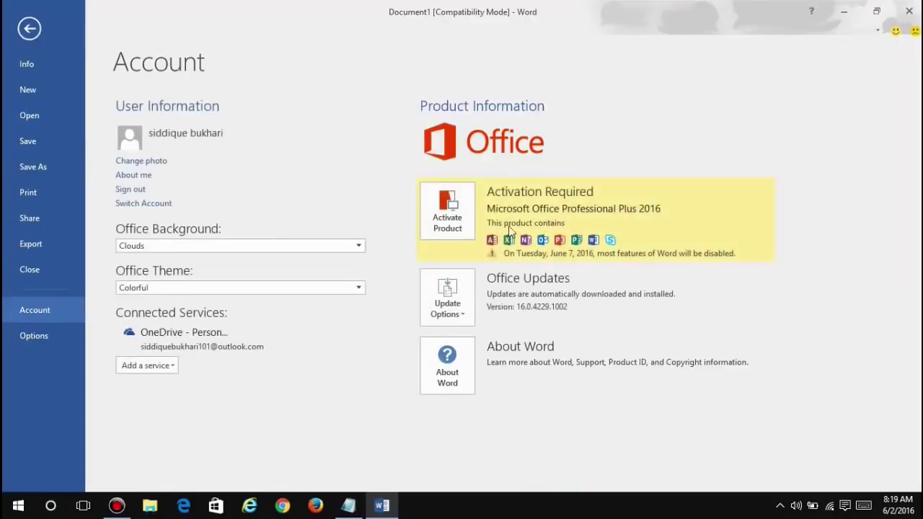
- Write "it's not activate...just close it..and activate it..." in Notepad and clear the text
left_click(348, 505)
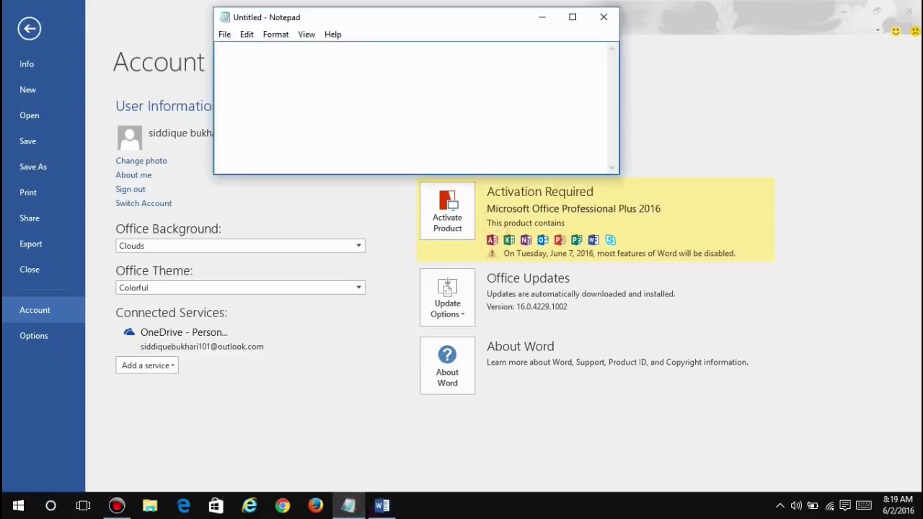
type("it's not acti")
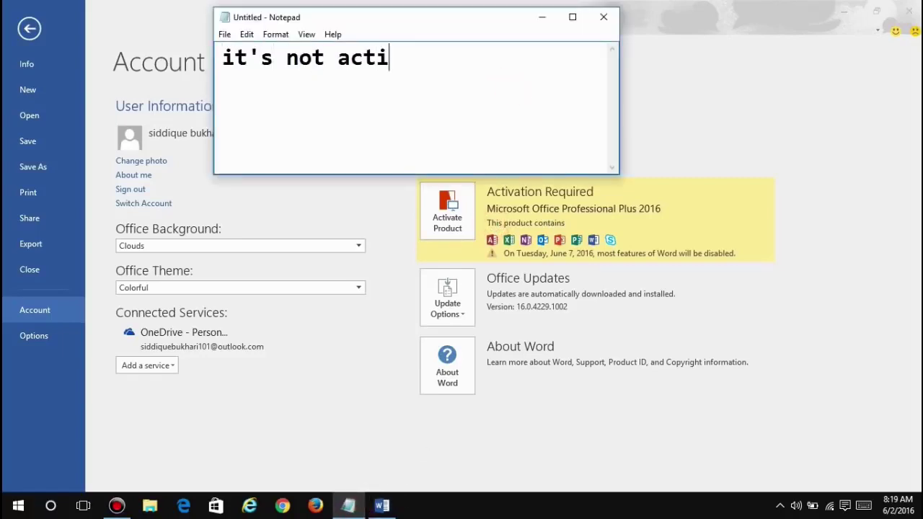
type("vate...just")
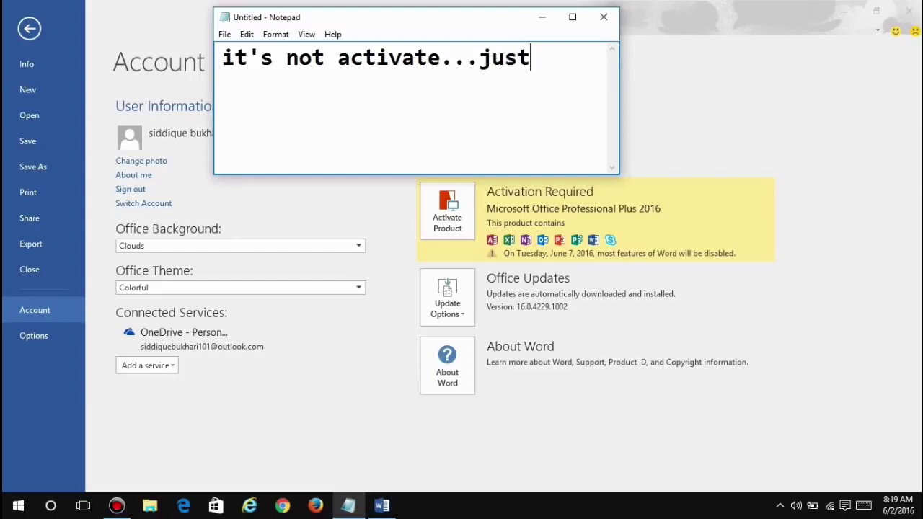
type(" close it.")
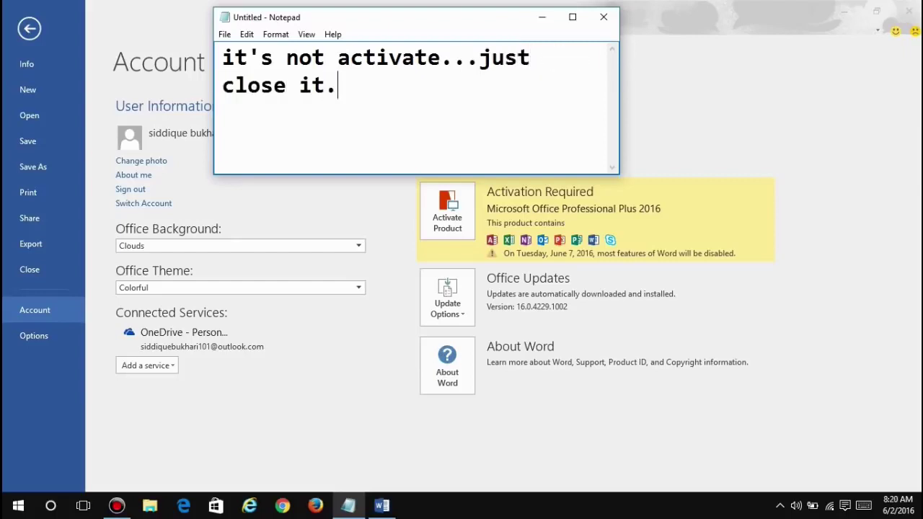
type(".and activate")
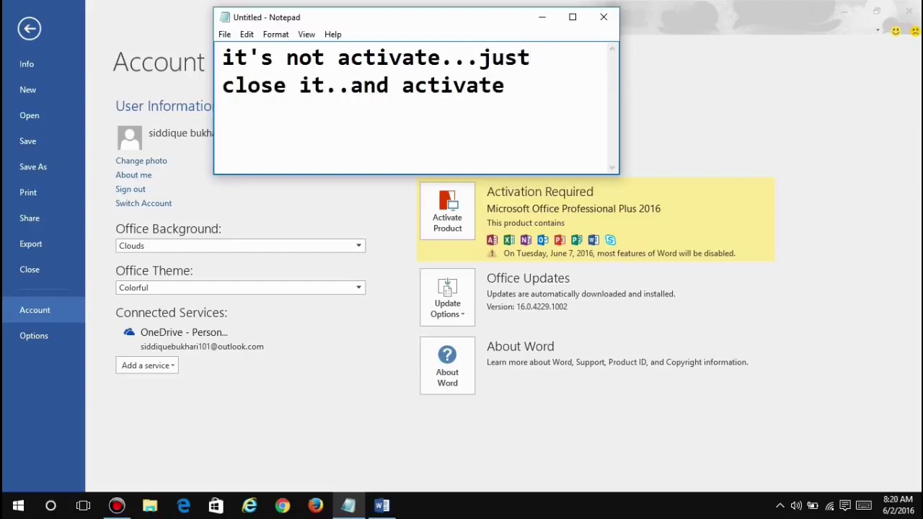
type(" it...")
key("ctrl+a")
key("BackSpace")
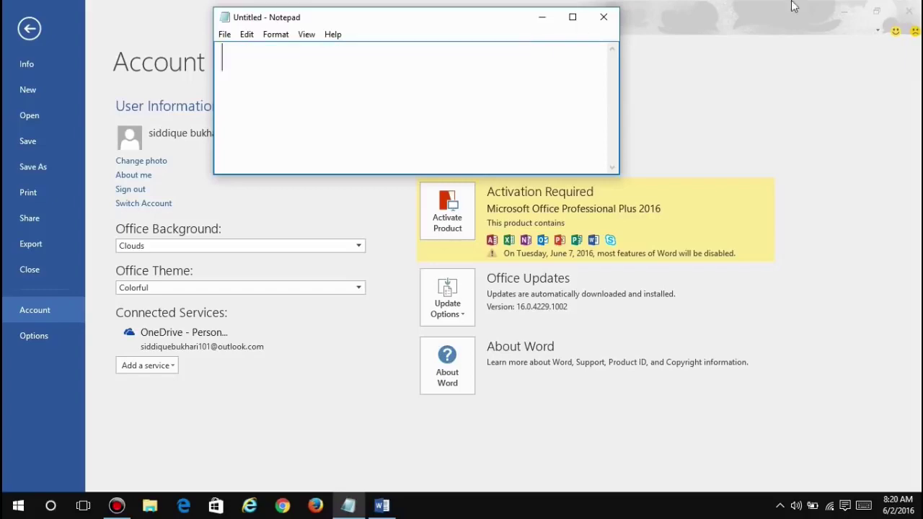
- Close Word, write "open kmsauto lite setup" in Notepad and clear the text
left_click(910, 8)
left_click(482, 88)
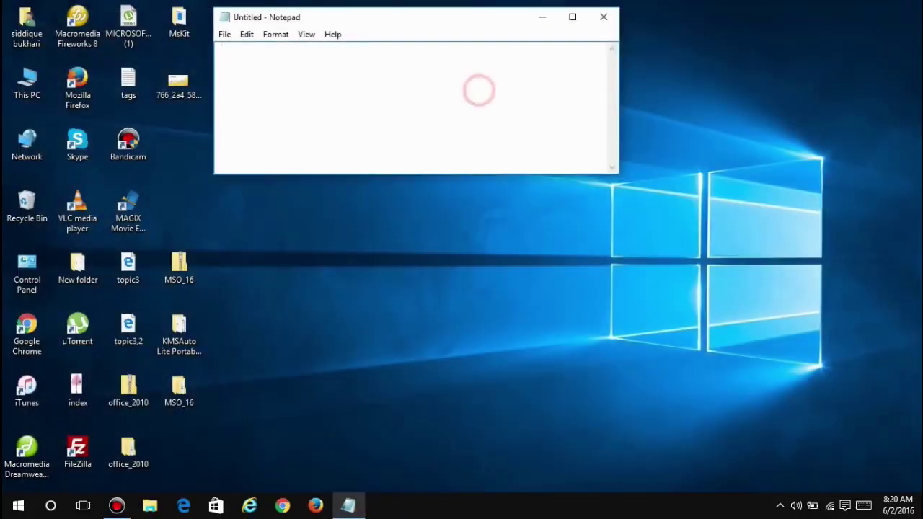
type("open kmsau")
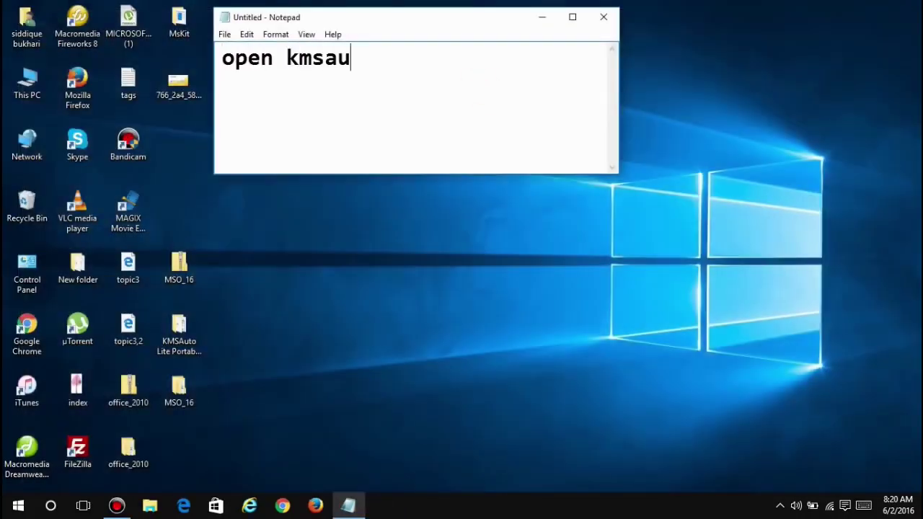
type("to lite setup")
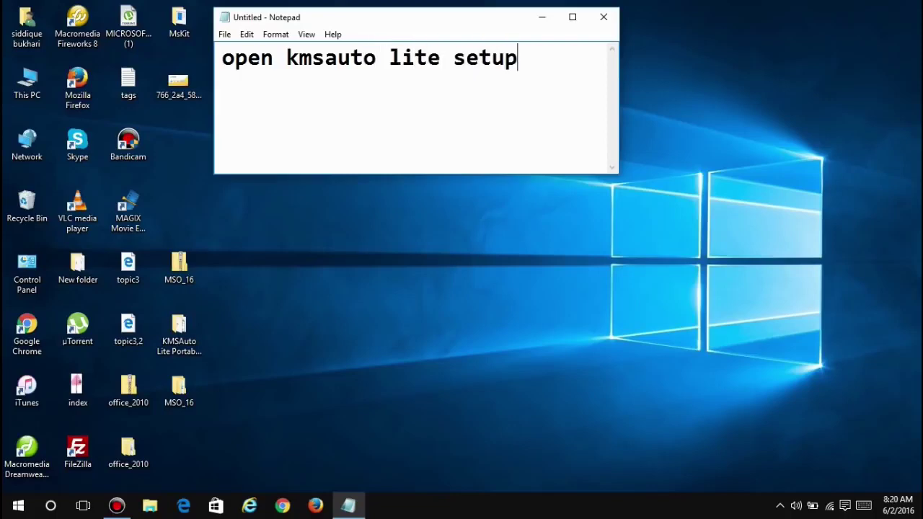
key("ctrl+a")
key("BackSpace")
- Open the KMSAuto Lite Portable TEST4 folder from the desktop and run the KMSAuto application as administrator
right_click(181, 336)
left_click(251, 26)
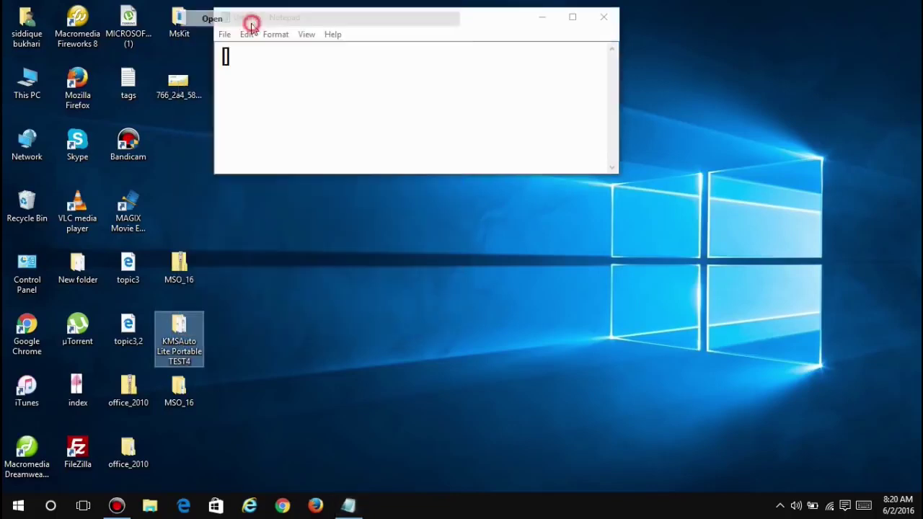
right_click(162, 101)
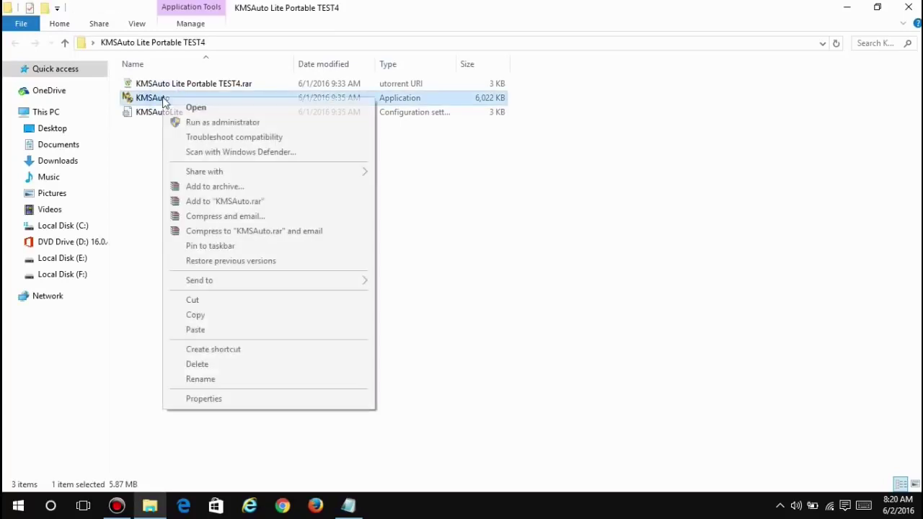
left_click(192, 124)
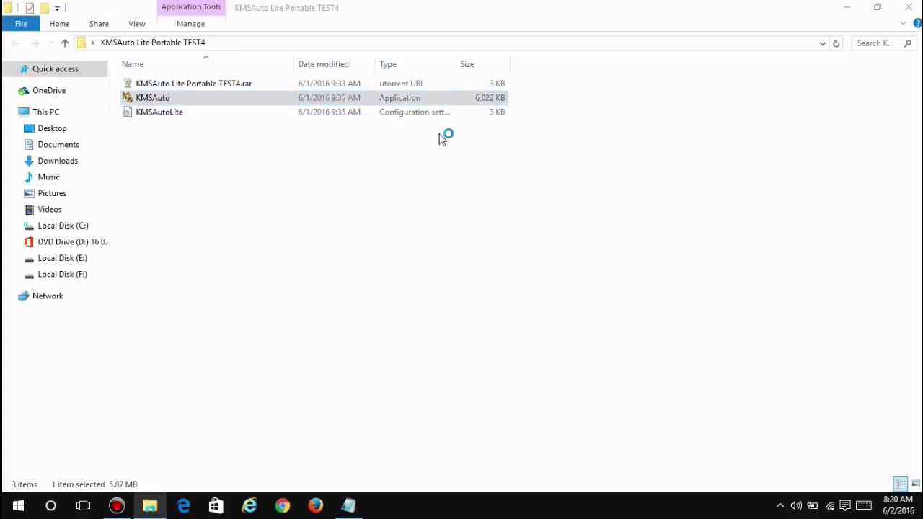
left_click(526, 292)
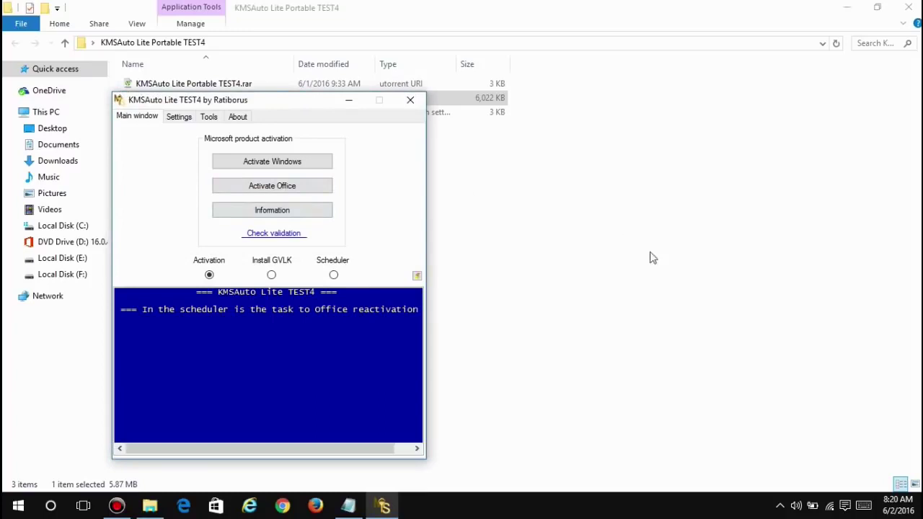
- Write "and now just click activate office" in Notepad beside the KMSAuto Lite window
key("super+8")
type("and now just c")
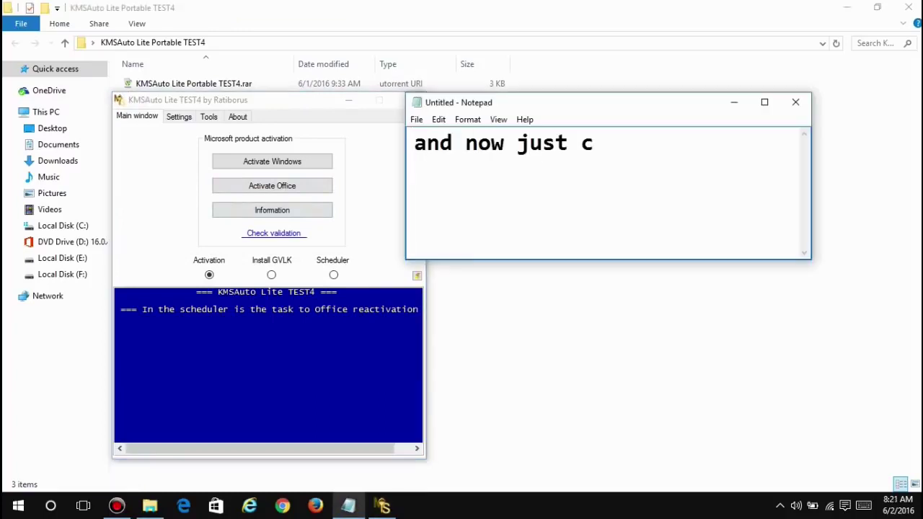
type("lick activate office")
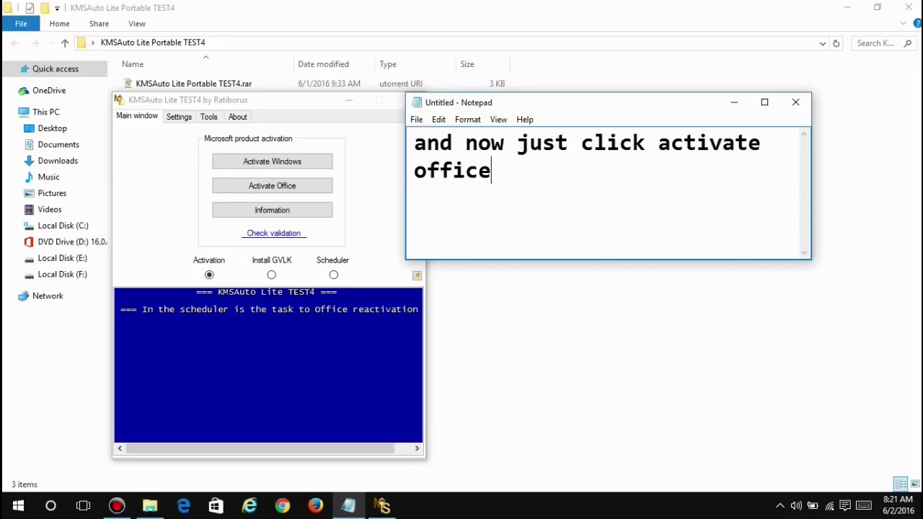
- Clear the Notepad text, run Activate Office in KMSAuto Lite, and put away the folder and Notepad windows
key("ctrl+a")
key("BackSpace")
left_click(272, 185)
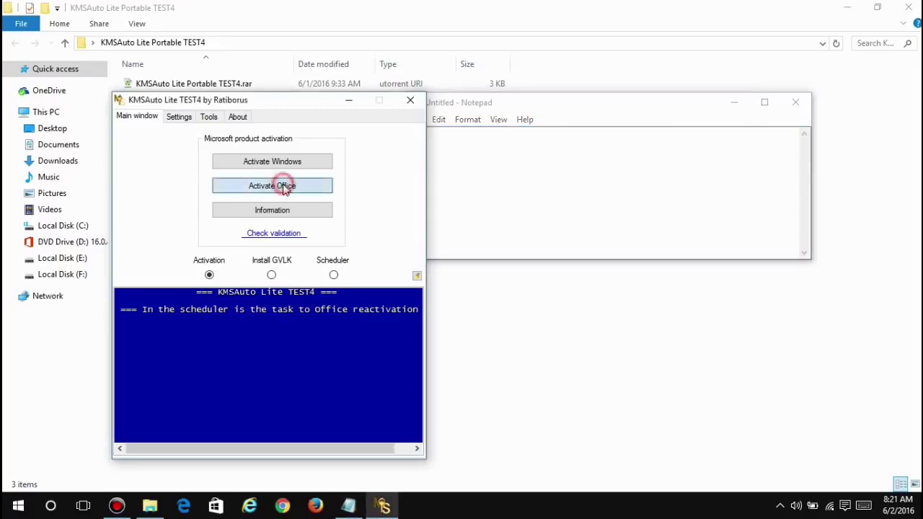
left_click(909, 7)
left_click(732, 101)
left_click_drag(293, 104, 474, 83)
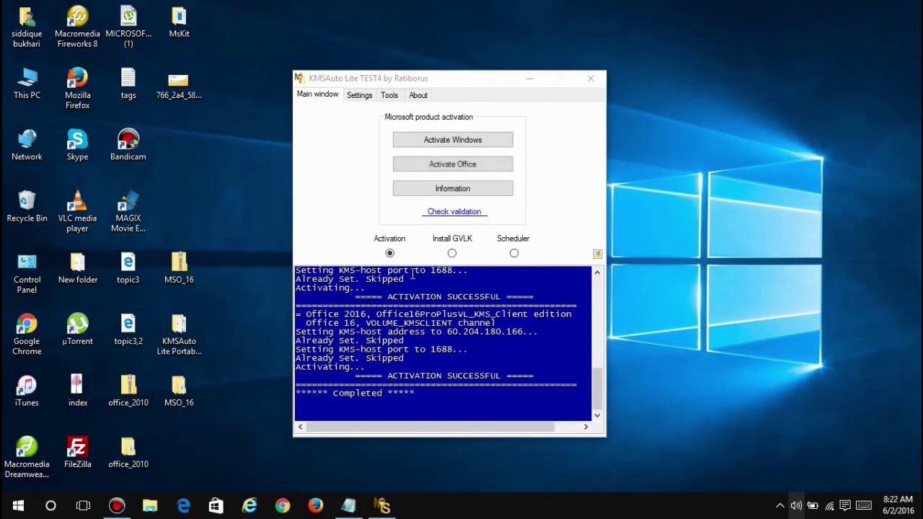
- Bring Notepad back and write "now you can see ACTIVATION SUCCESSFUL" in it
left_click(348, 506)
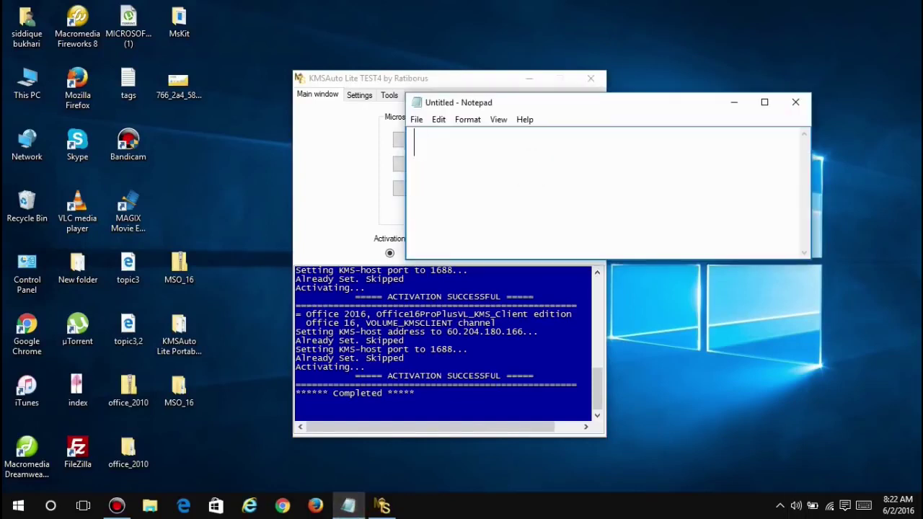
type("now you ca se")
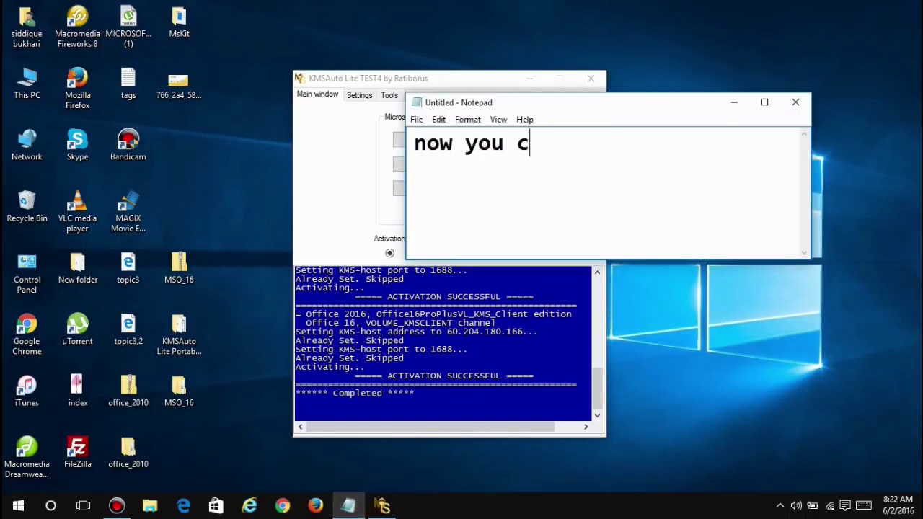
key("BackSpace")
key("BackSpace")
key("BackSpace")
type("n se")
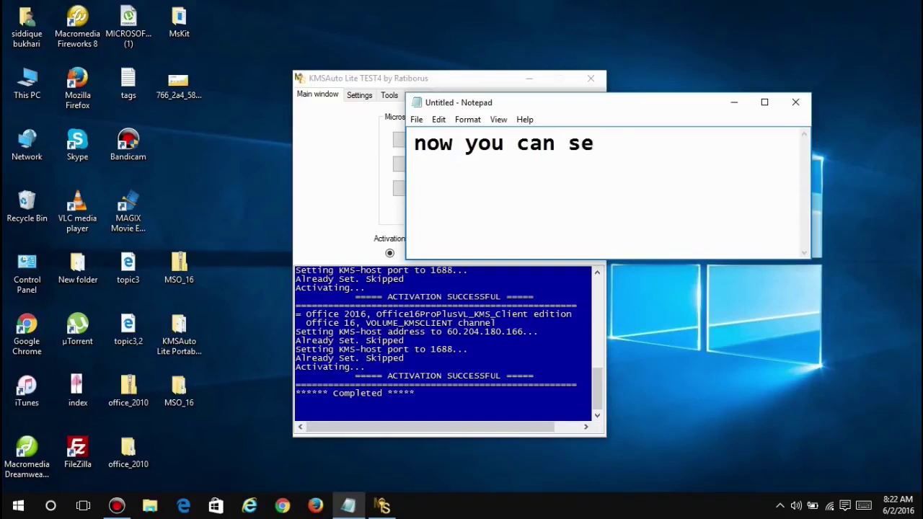
type("e ACTIVATI")
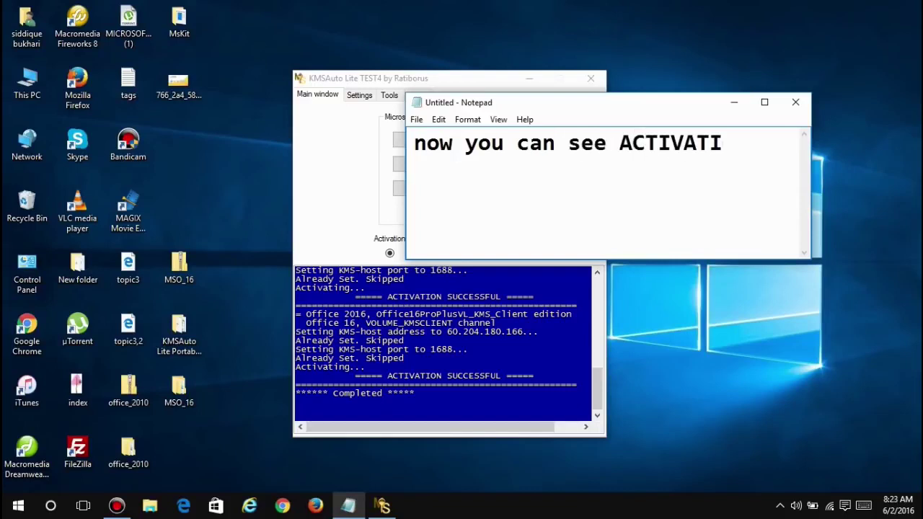
type("ON SUCCESSFUL")
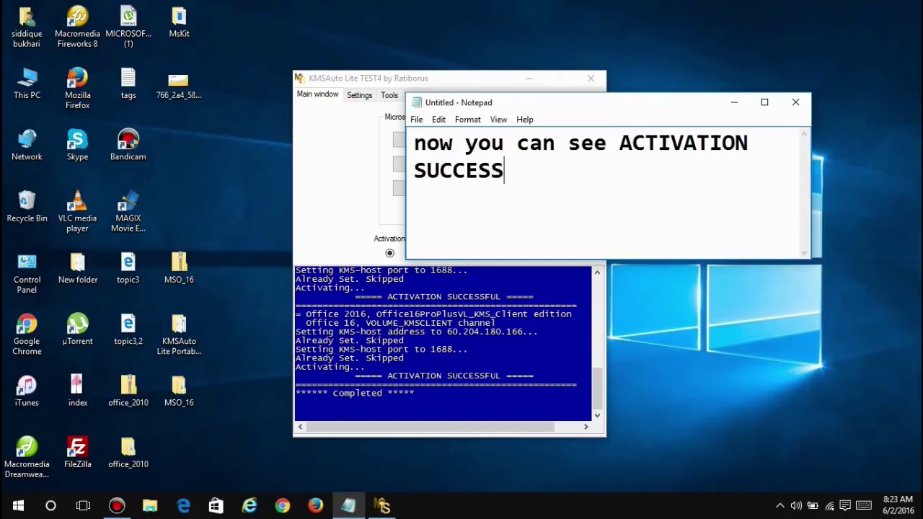
- Highlight the last ACTIVATION SUCCESSFUL line in the KMSAuto Lite log and append "..NOW JUST CLOSE IT.." to the Notepad text
left_click(531, 375)
left_click_drag(387, 376, 512, 375)
left_click(648, 179)
type("..")
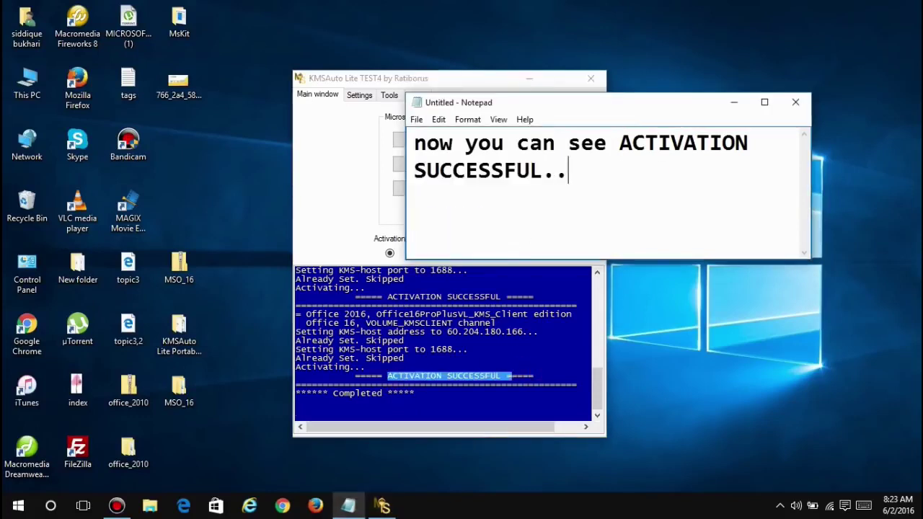
type("NOW JUST CLOSE IT..")
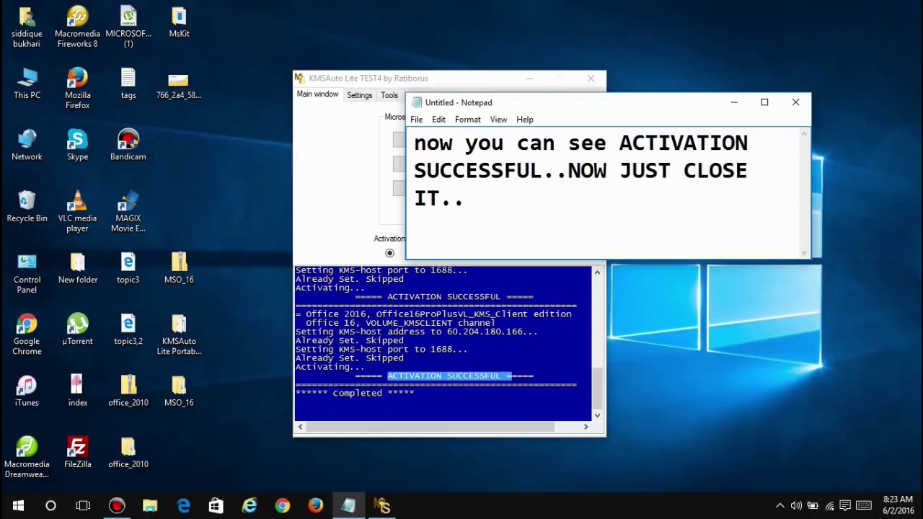
- Clear the Notepad text and close KMSAuto Lite
key("ctrl+a")
key("BackSpace")
left_click(591, 78)
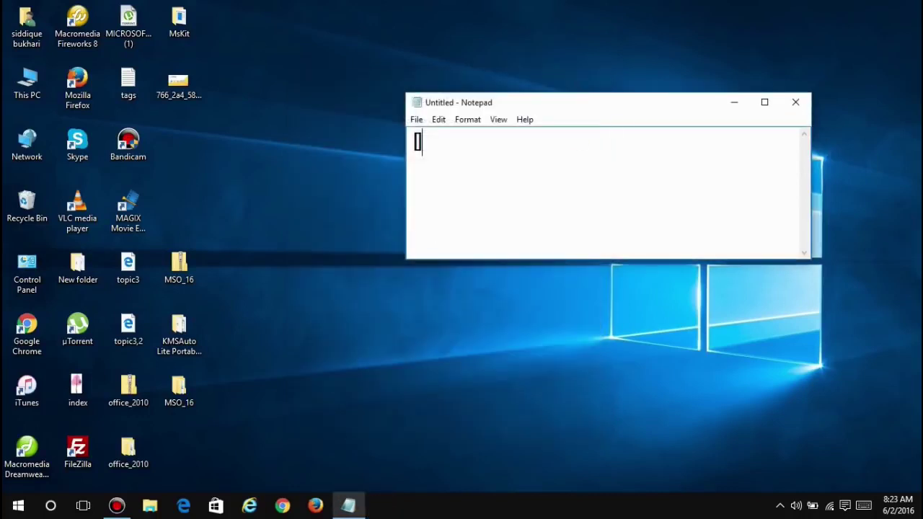
- Write "NOW GO TO AGAIN CHECK ABOUT PRODUCT ACTIVATION" in Notepad and clear the text
type("NOW GO TO")
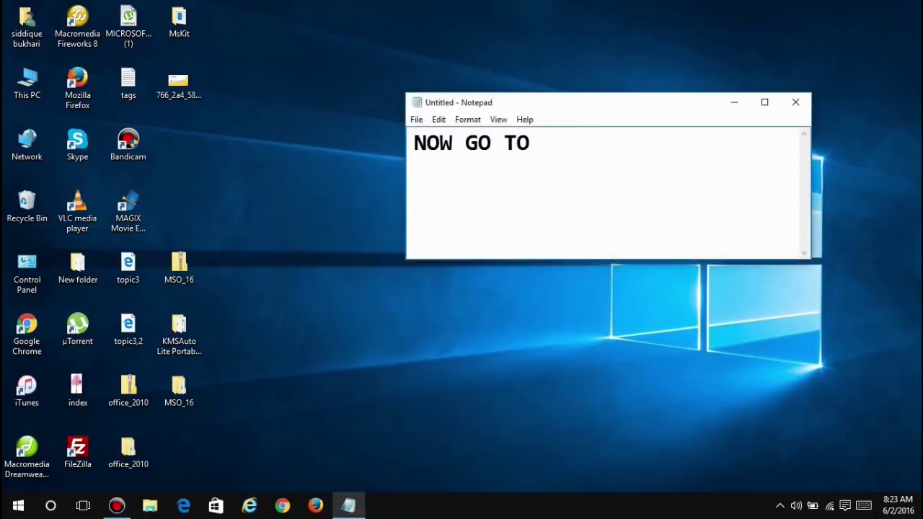
type(" AGAIN CHEC")
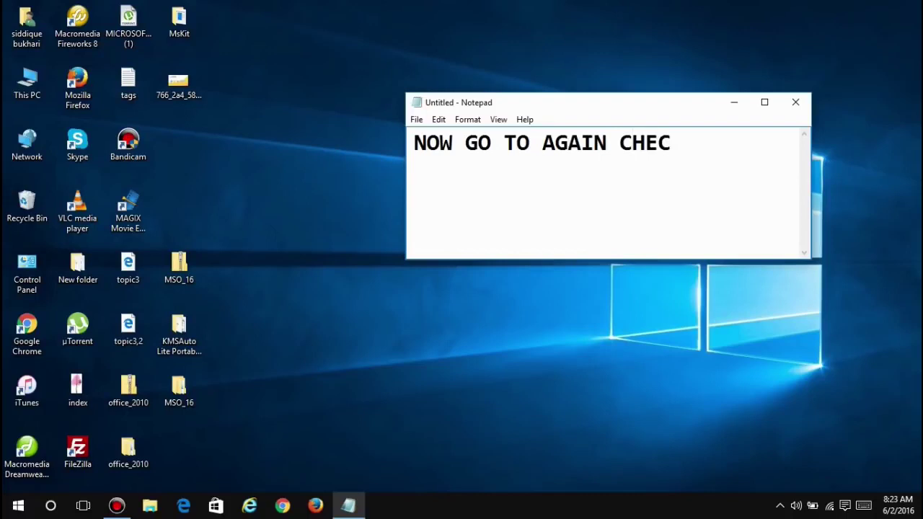
type("K ABOUT P")
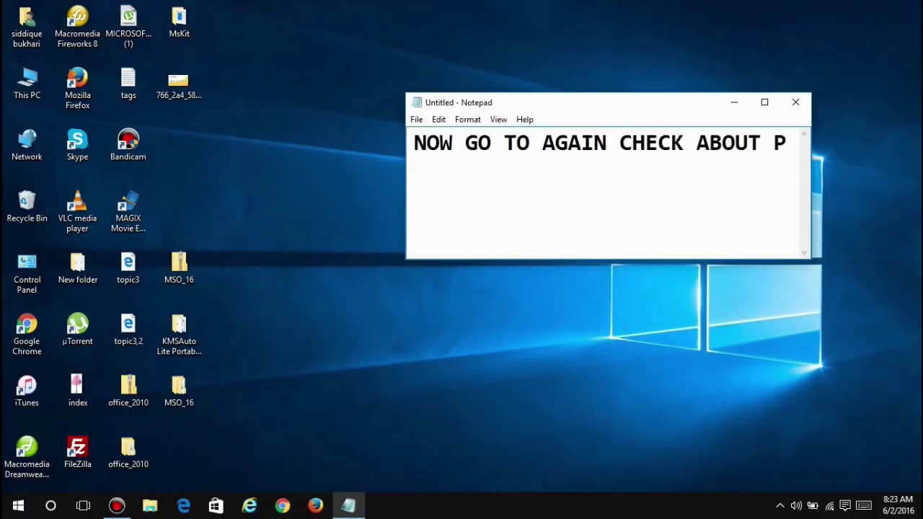
type("RODUCT A")
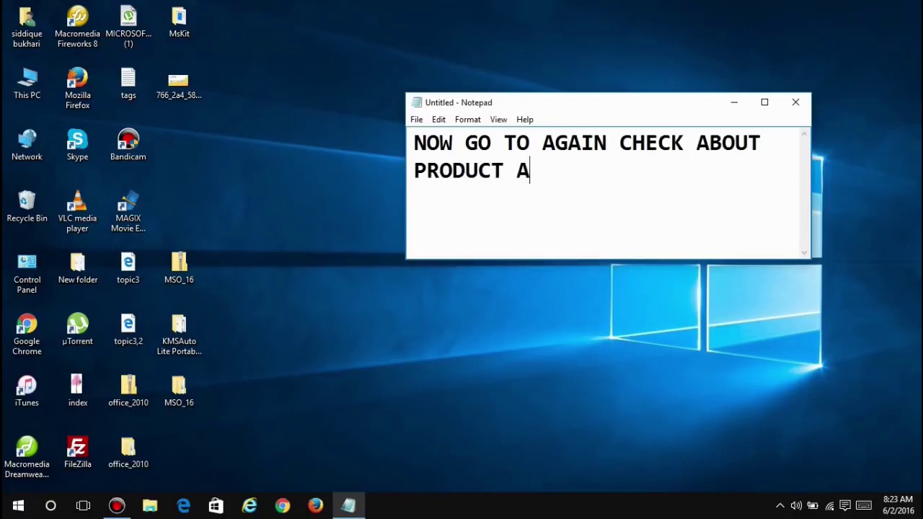
type("CTIVATION")
key("ctrl+a")
key("BackSpace")
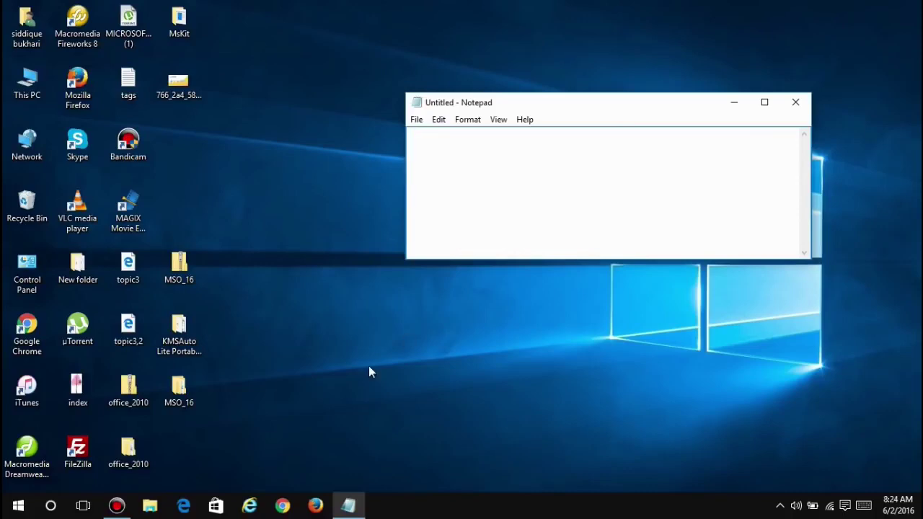
- Find Word 2016 among the recently added apps and launch it
left_click(18, 506)
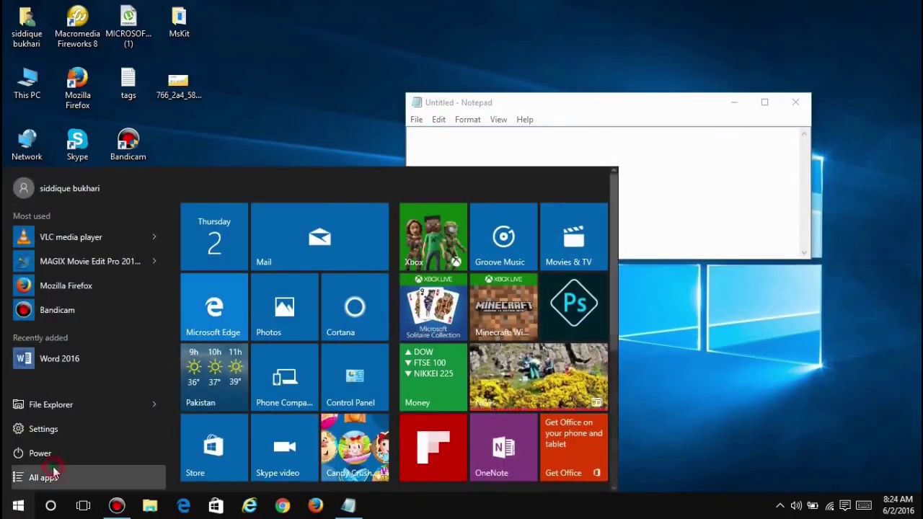
left_click(39, 475)
left_click(77, 274)
scroll(161, 214, "down", 3)
scroll(162, 214, "up", 3)
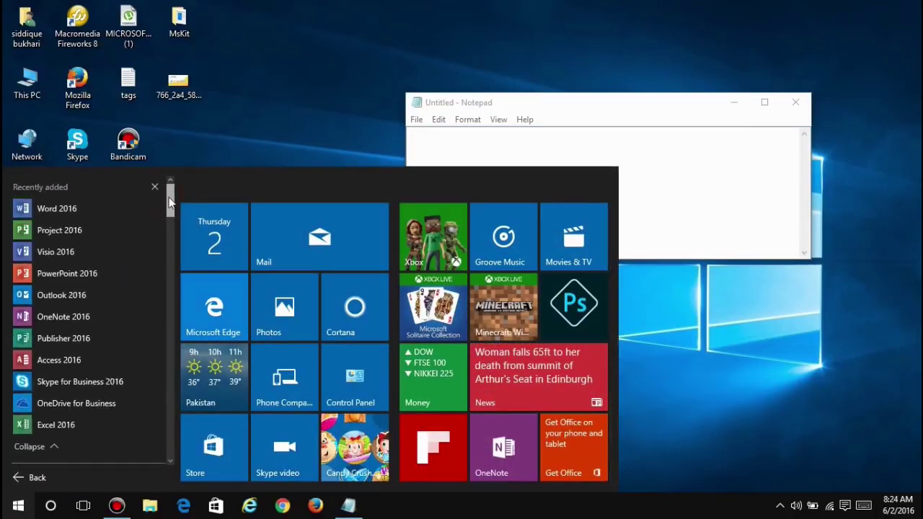
key("Escape")
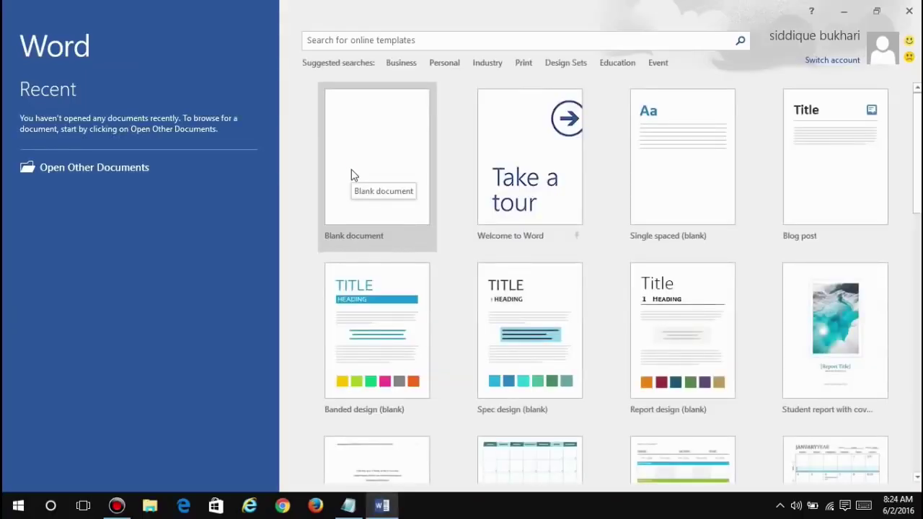
- Create a blank Word document and open the Account page to check the product activation status
left_click(354, 176)
left_click(21, 32)
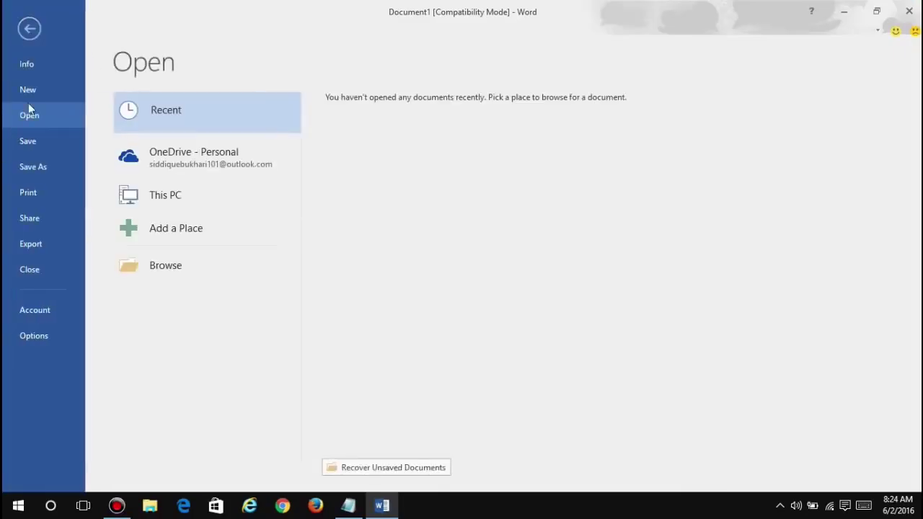
left_click(46, 316)
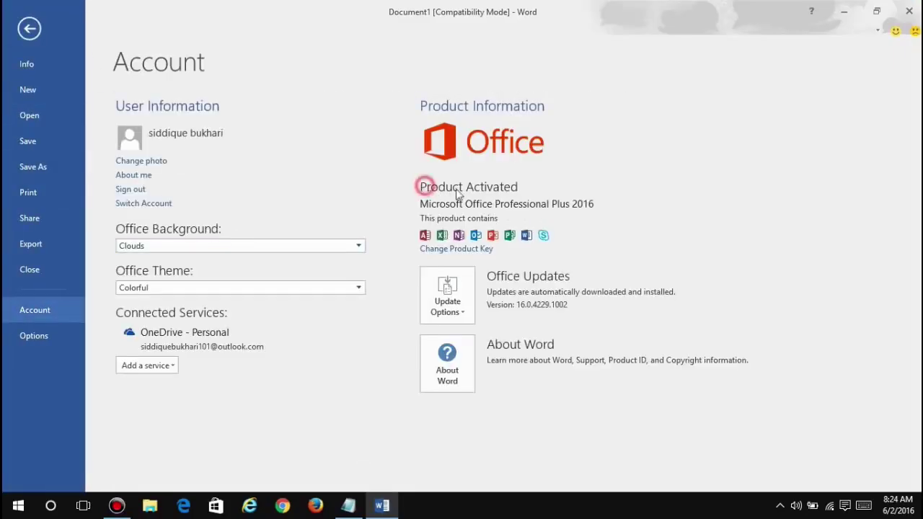
- Place Notepad below the product activation status in Word, write "and now it's activate.." and clear the text
left_click(348, 504)
left_click_drag(610, 110, 407, 285)
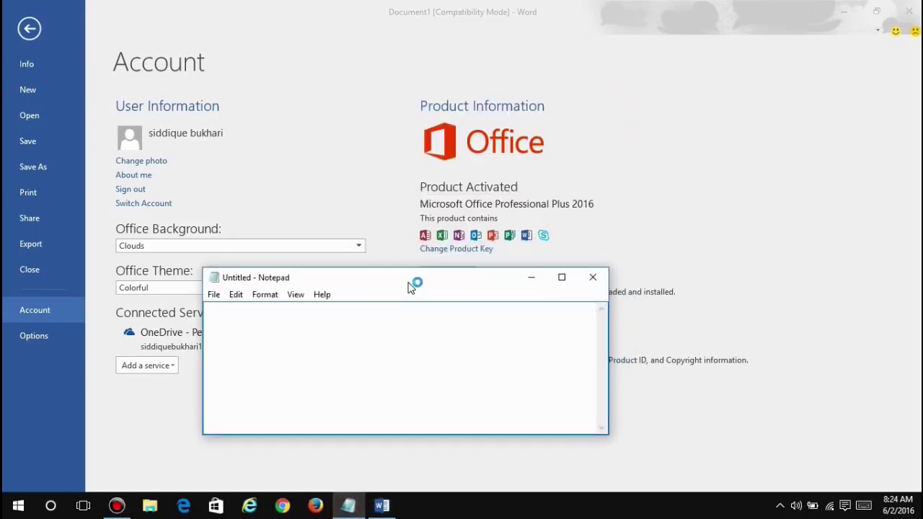
left_click(421, 342)
type("and now")
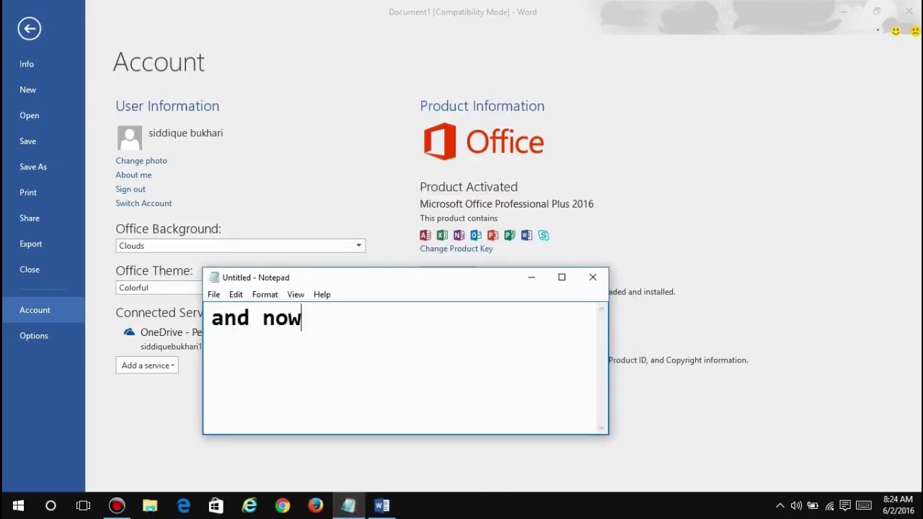
type(" it's acti")
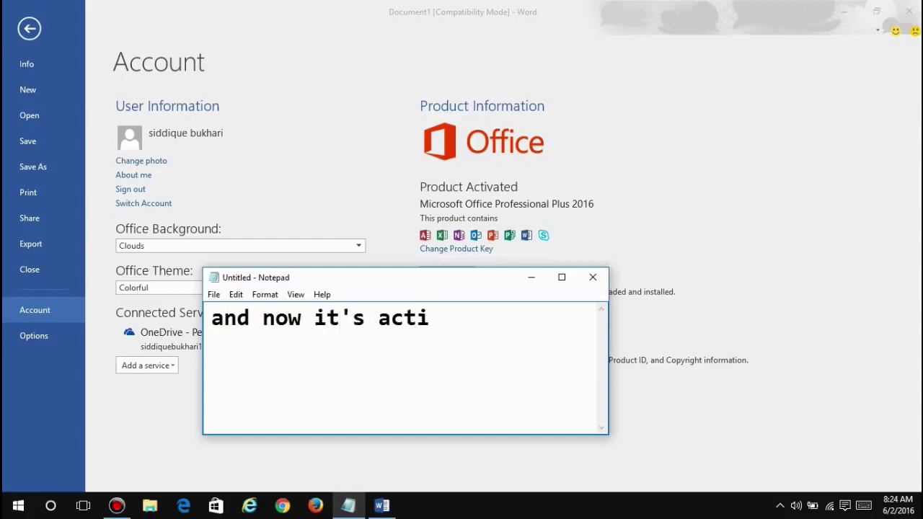
type("vate..")
key("ctrl+a")
key("BackSpace")
- Write the closing message "thankyou for watching this video.." in Notepad
type("than")
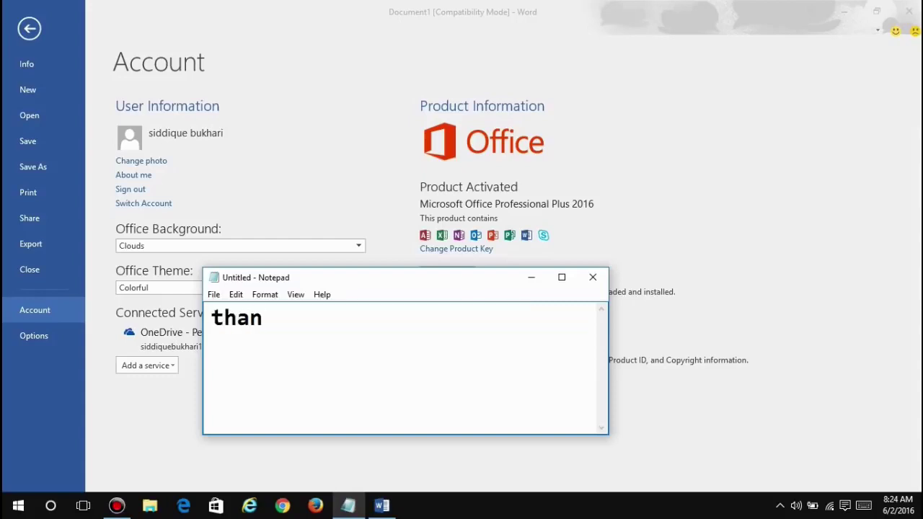
type("kyou for watchi")
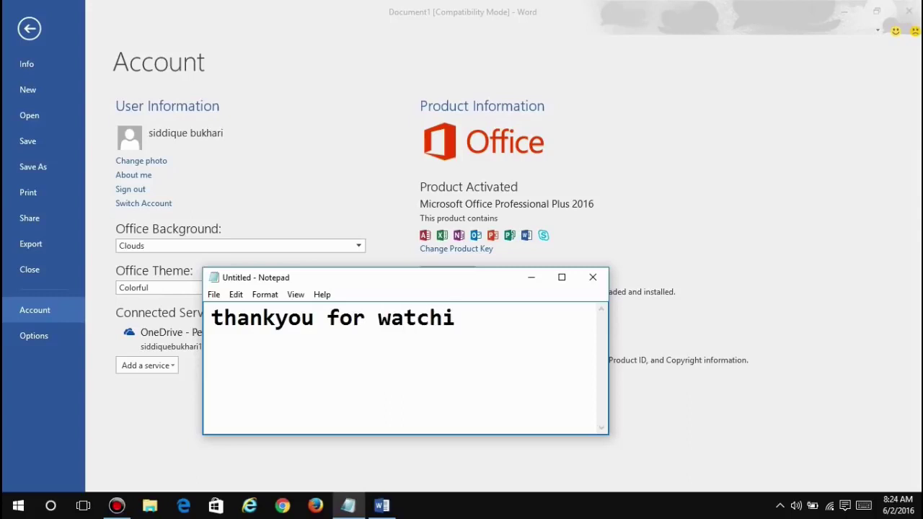
type("ng this video..d")
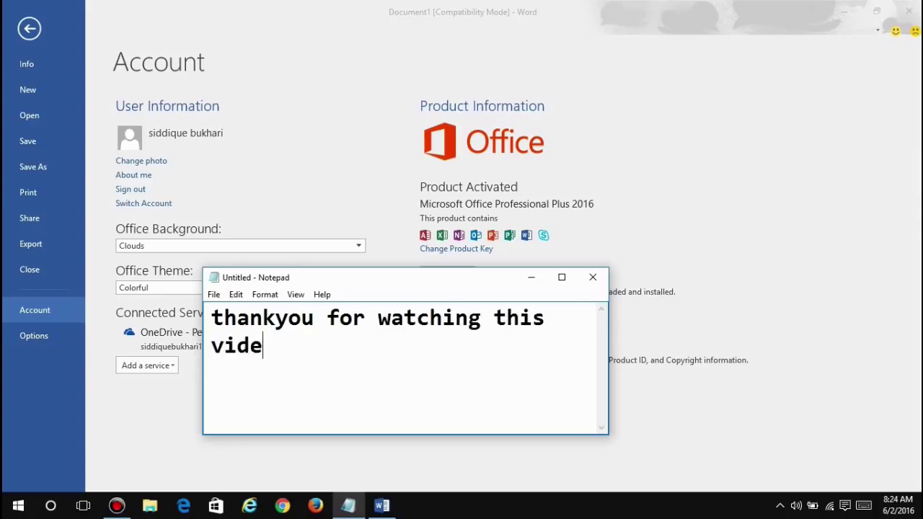